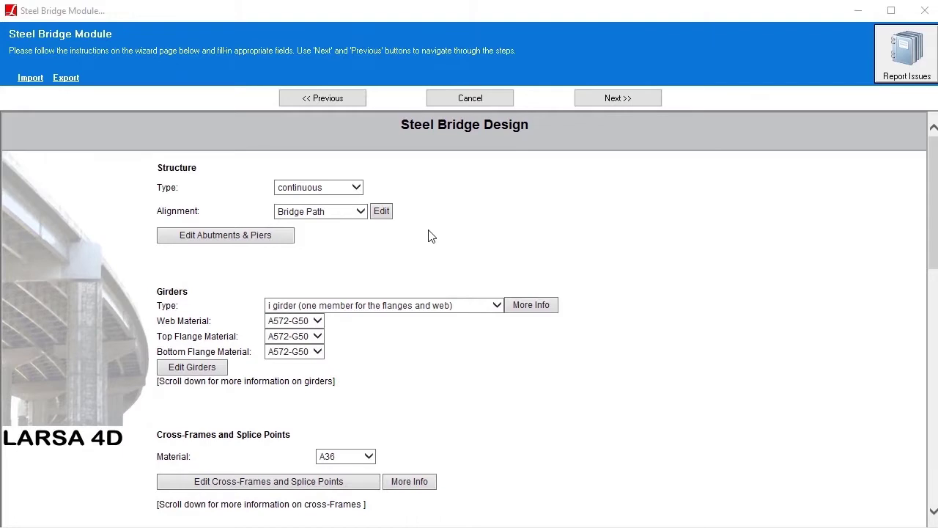
Step: Review the vertical curve of the Bridge Path alignment and open the abutments and piers data
left_click(361, 212)
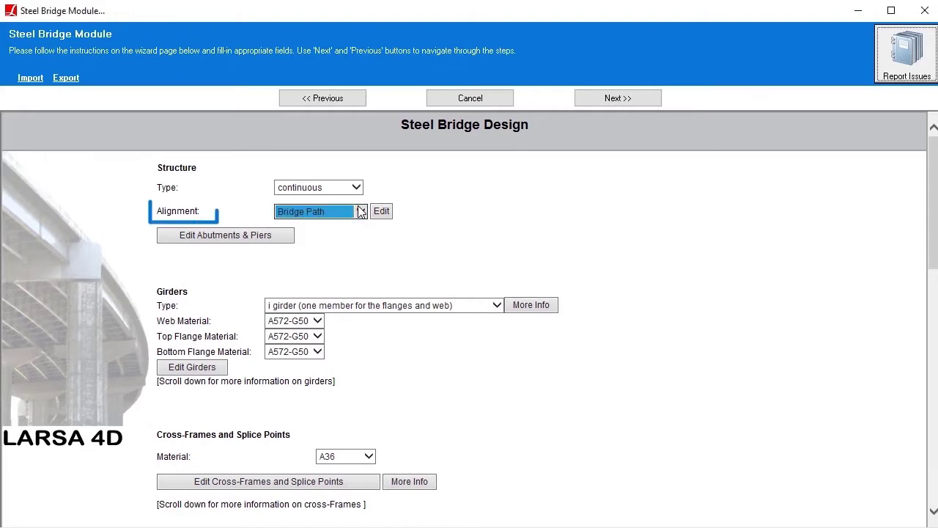
left_click(361, 214)
left_click(334, 213)
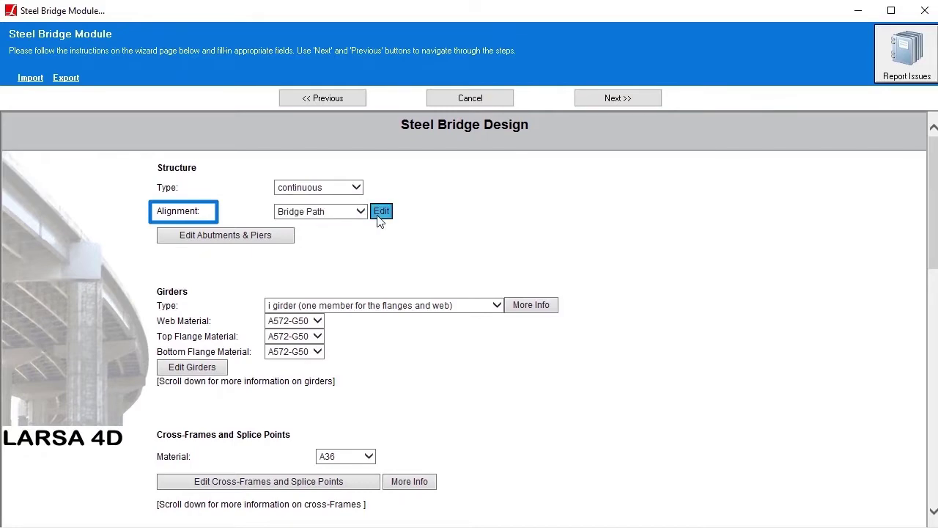
left_click(378, 213)
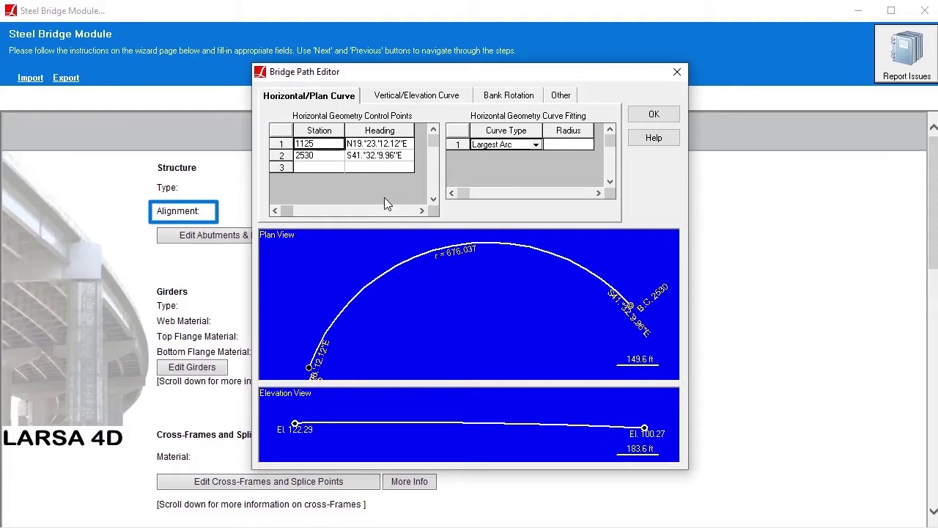
left_click(406, 96)
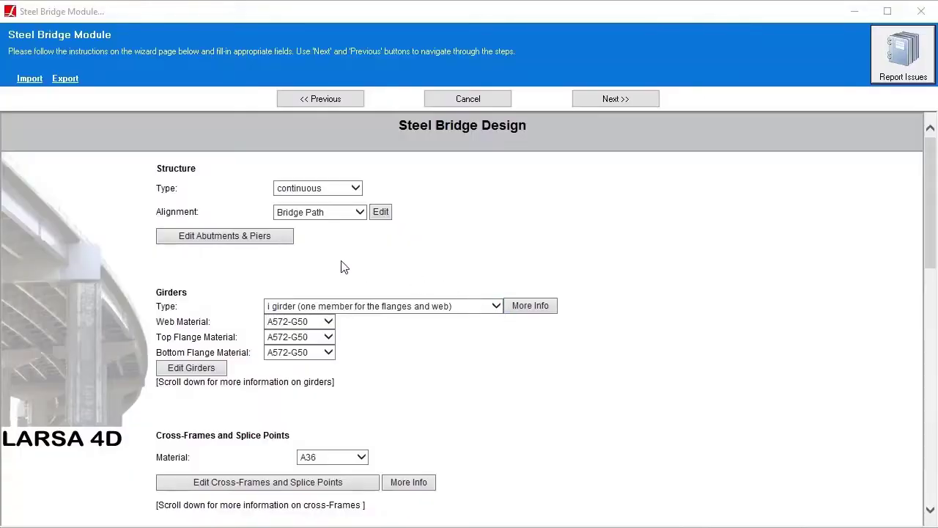
left_click(272, 240)
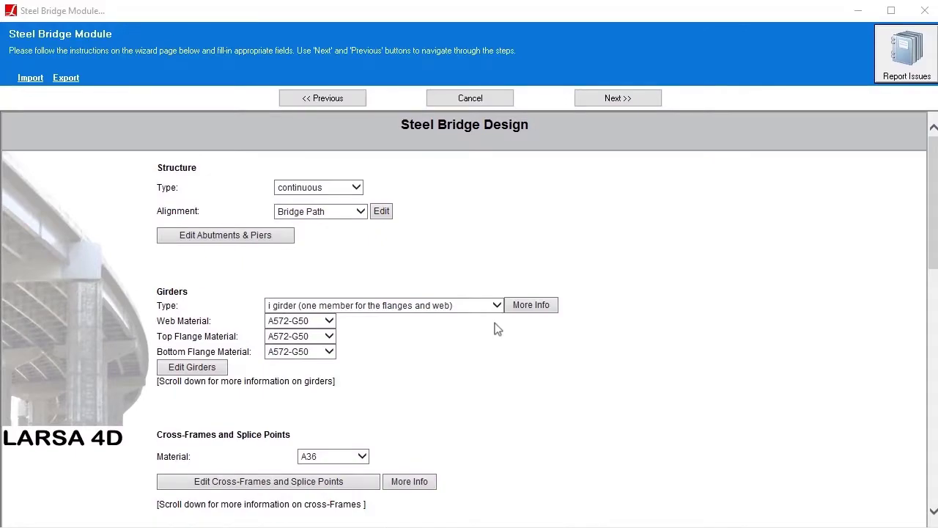
Step: Set the girder type to "i girder (one member for the flanges and web)" and open the girder data
left_click(496, 305)
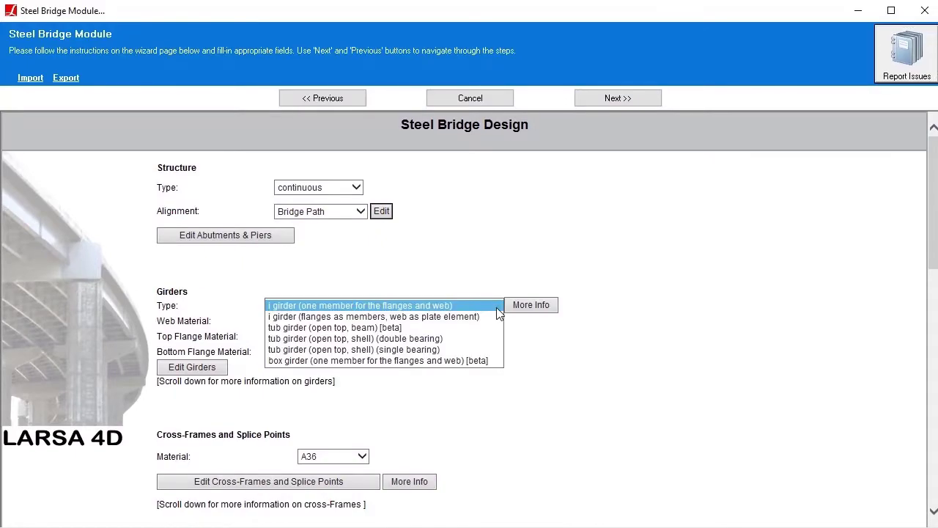
left_click(320, 308)
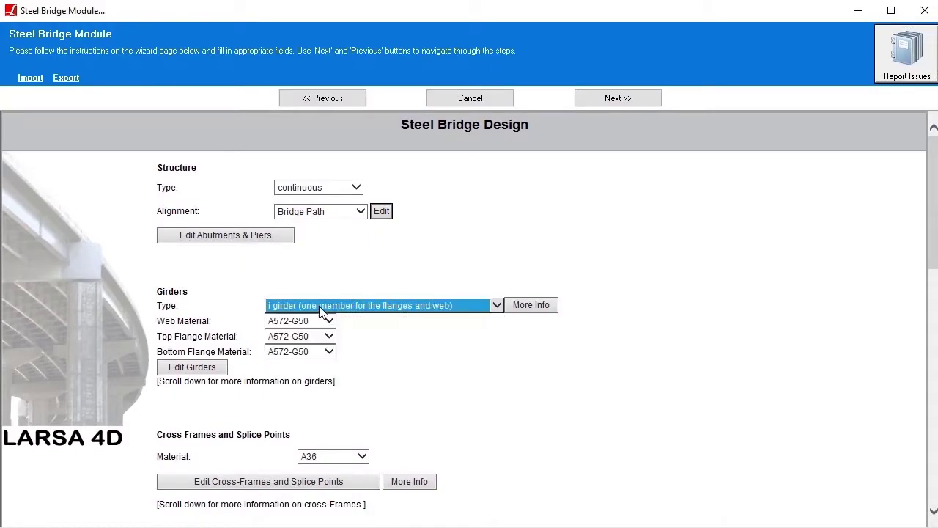
left_click(194, 368)
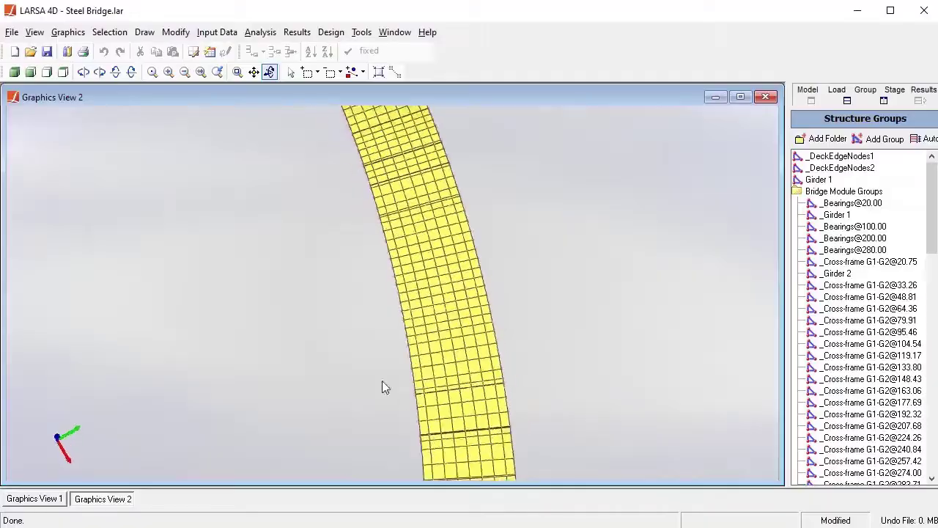
Step: Isolate the Girder 1 structure group in the 3D view and examine its flange members and web shell elements
left_click_drag(383, 385, 214, 179)
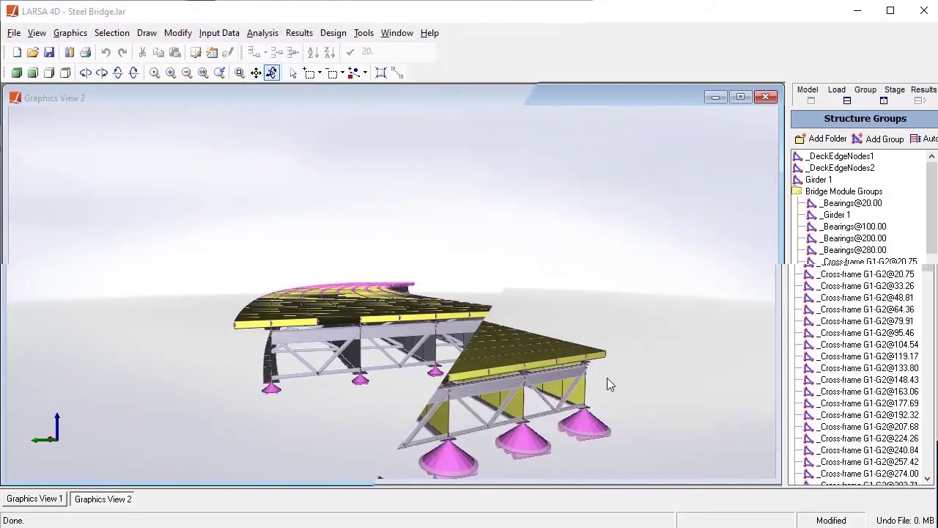
left_click(825, 181)
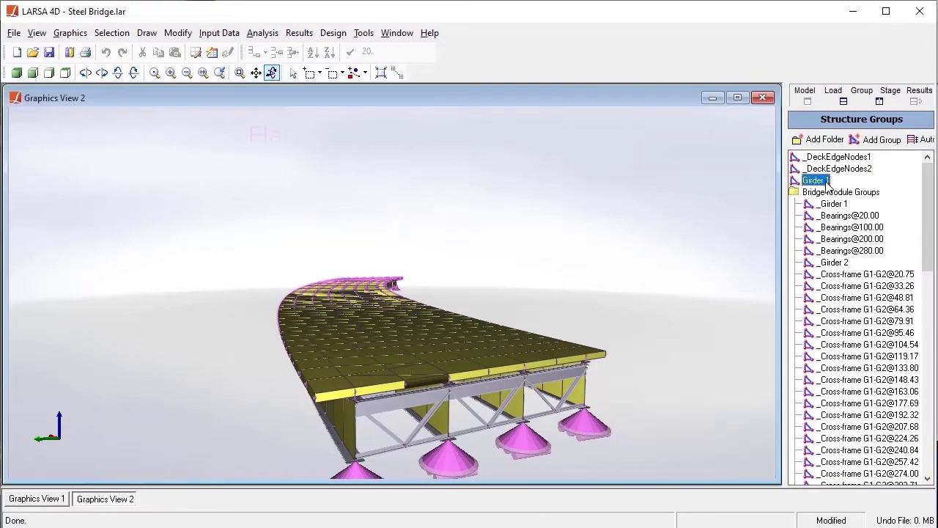
right_click(827, 182)
left_click(843, 189)
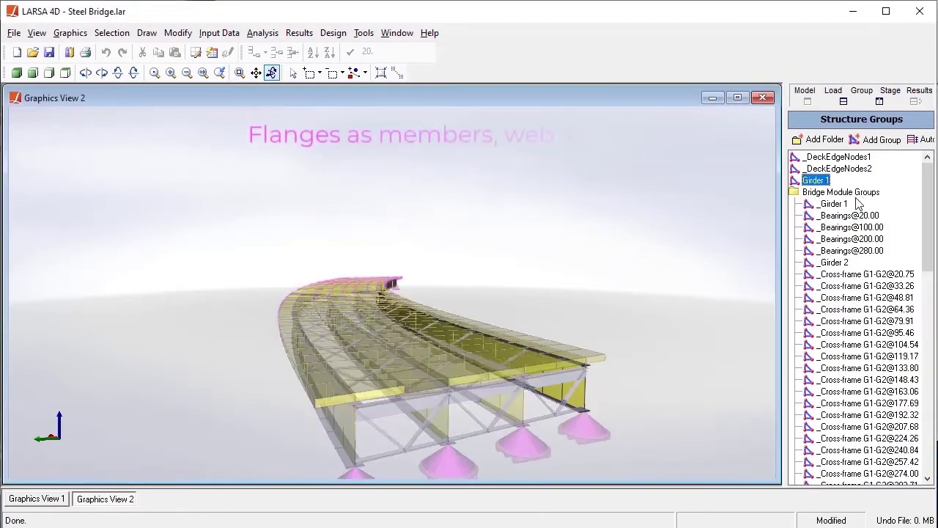
left_click(397, 72)
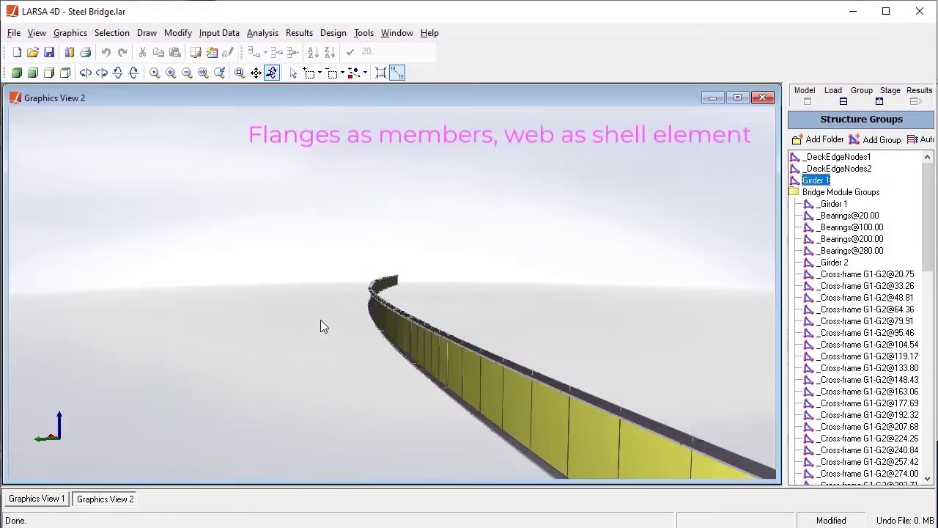
left_click(262, 161)
left_click_drag(264, 162, 329, 174)
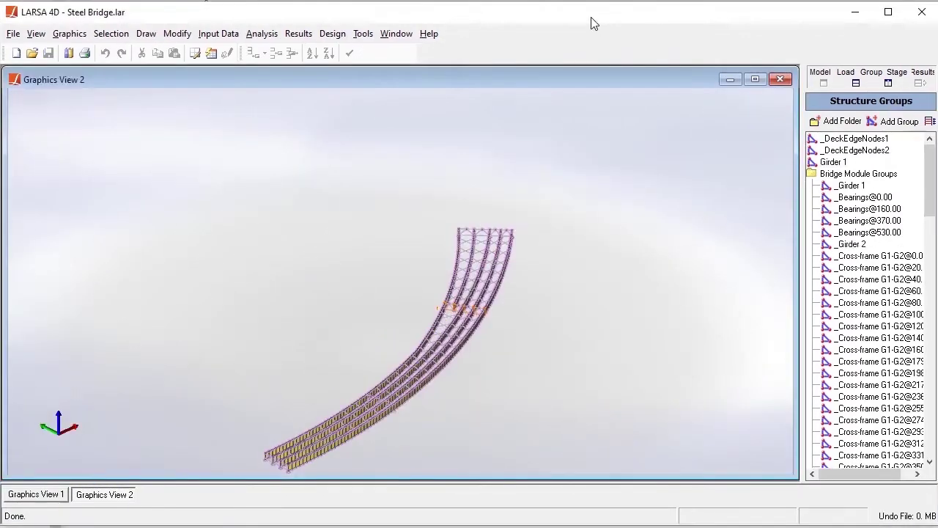
scroll(513, 330, "up", 5)
scroll(513, 330, "up", 3)
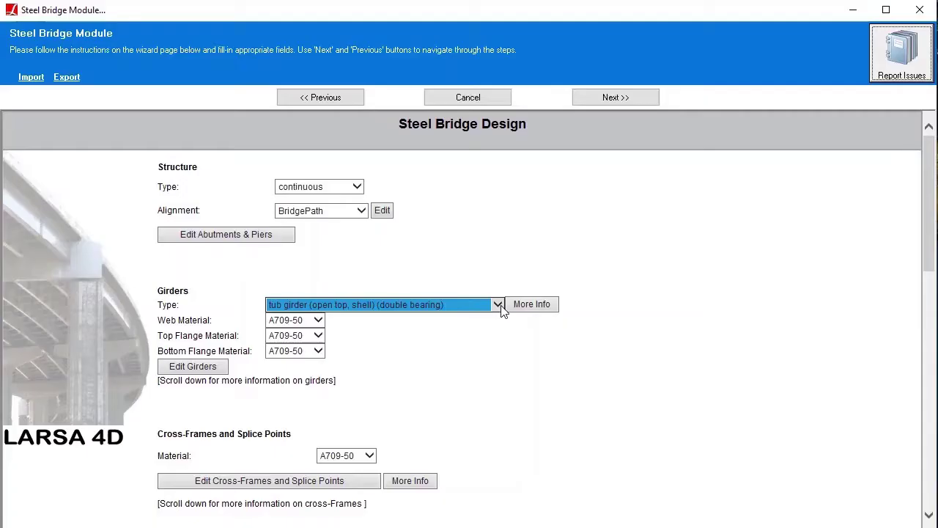
Step: Set the girder type to "tub girder (open top, shell) (double bearing)" and review the tub girder properties
left_click(498, 305)
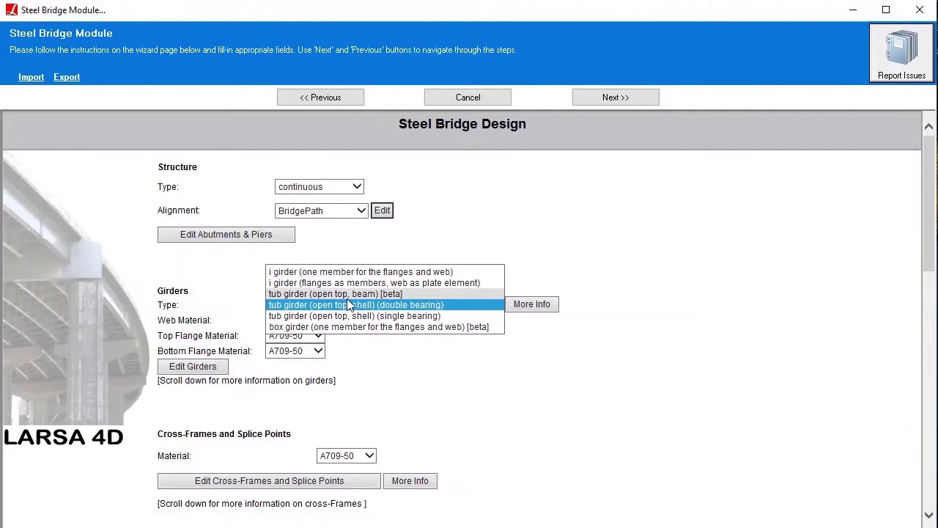
left_click(313, 305)
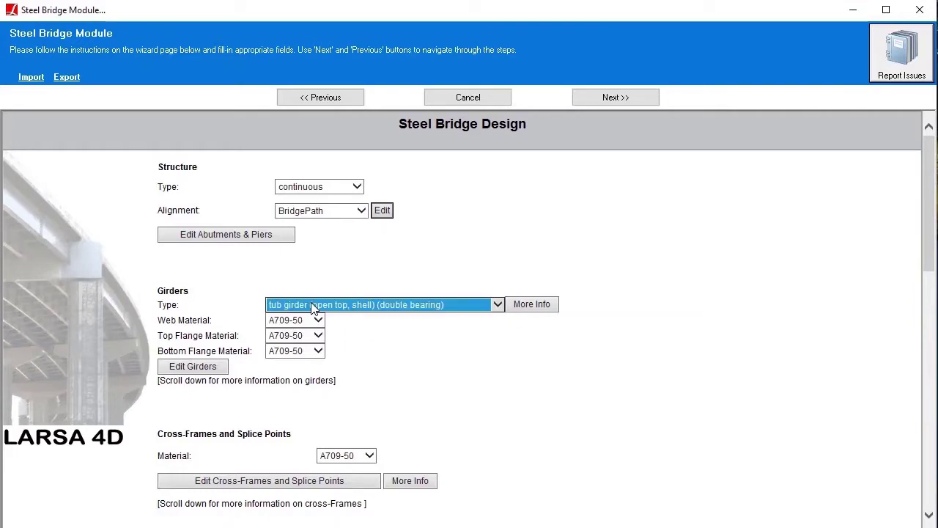
left_click(207, 367)
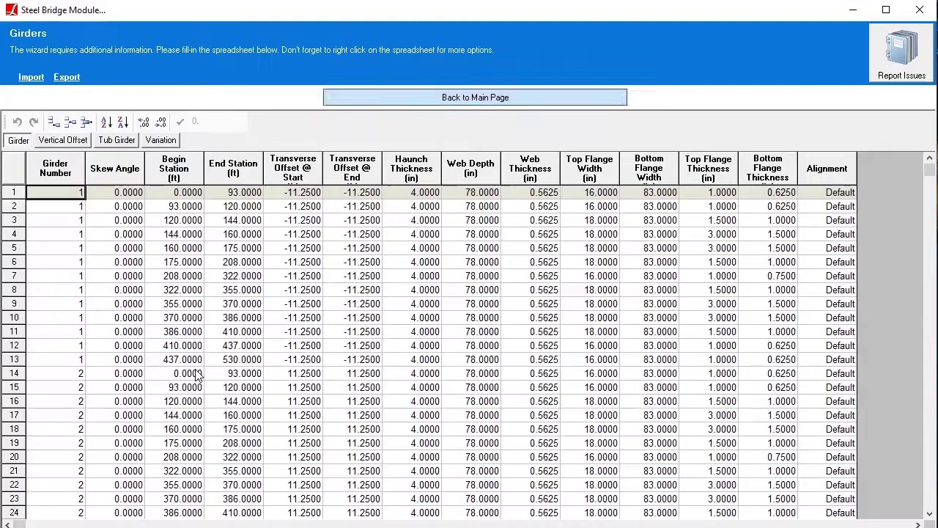
left_click(116, 141)
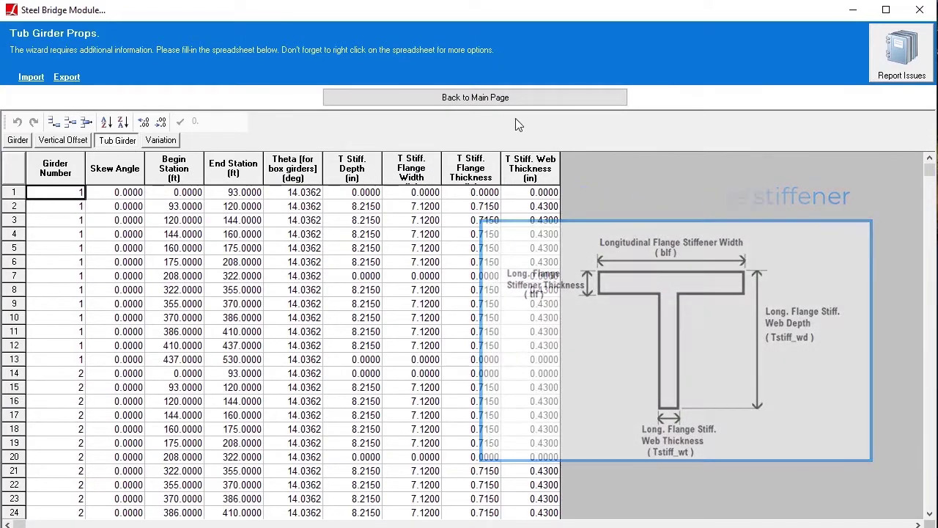
left_click(507, 97)
Step: Open the cross-frame and splice point data and review the available bracing types, section properties and lateral bracings
scroll(435, 352, "down", 1)
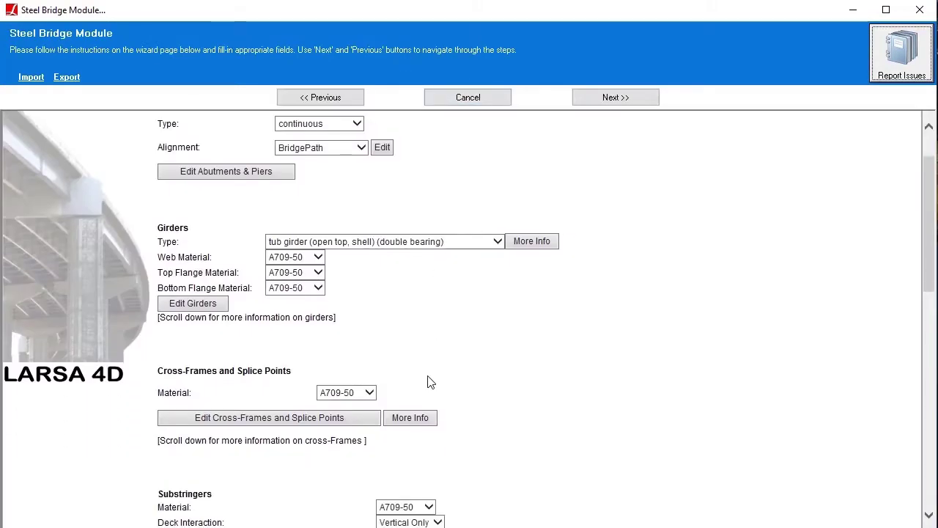
left_click(326, 417)
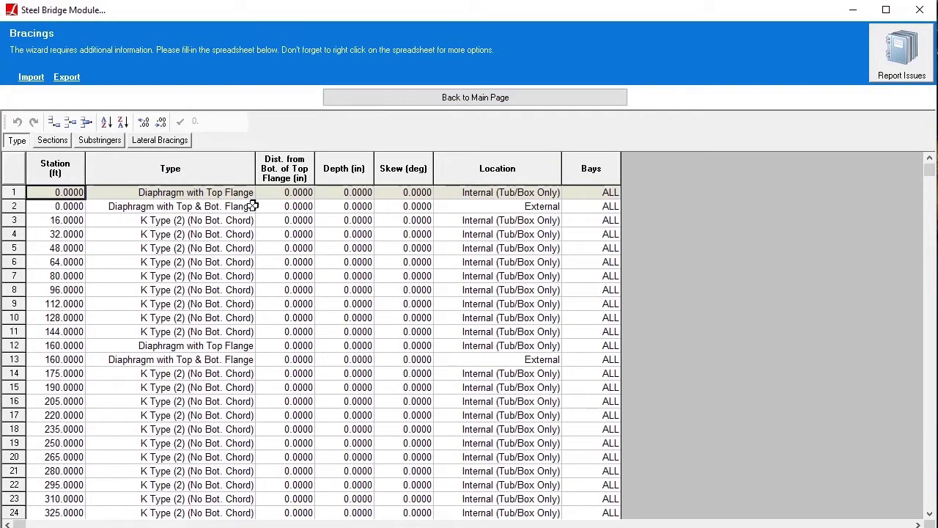
left_click(229, 192)
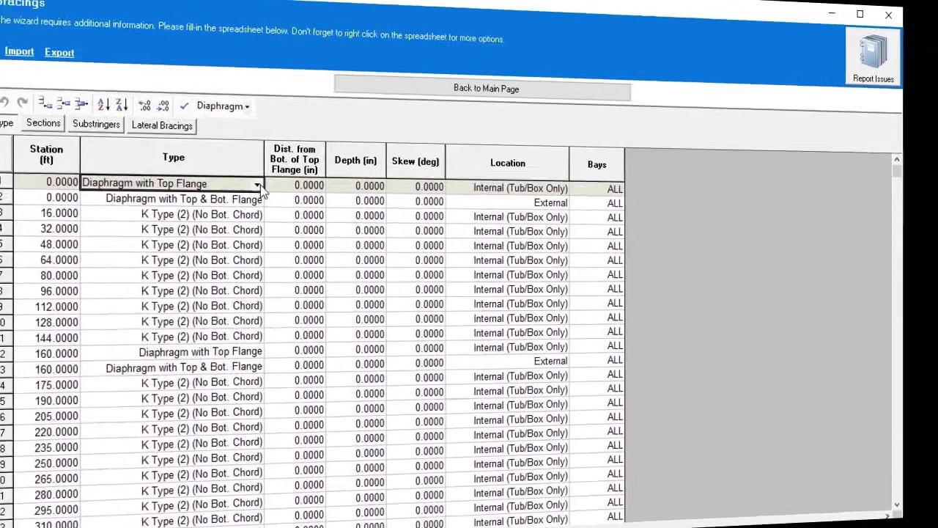
left_click(249, 192)
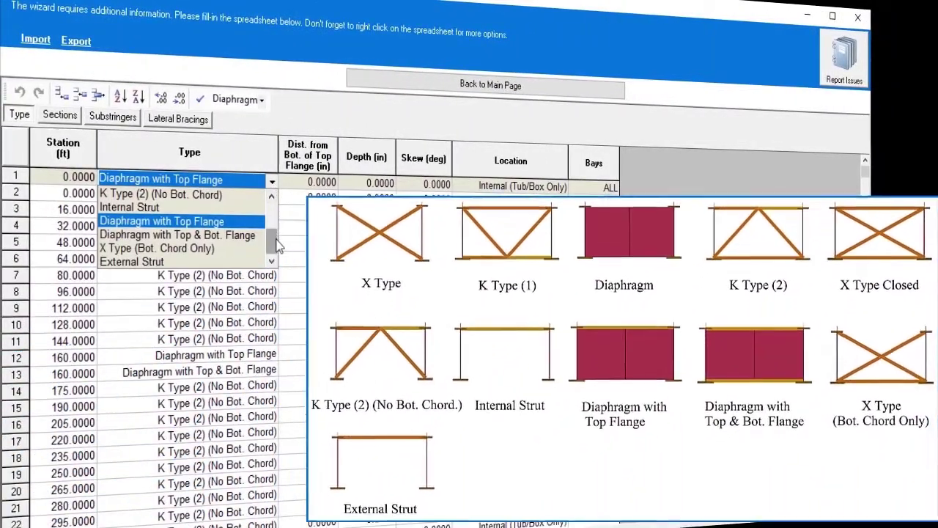
scroll(277, 220, "up", 2)
left_click_drag(277, 224, 275, 254)
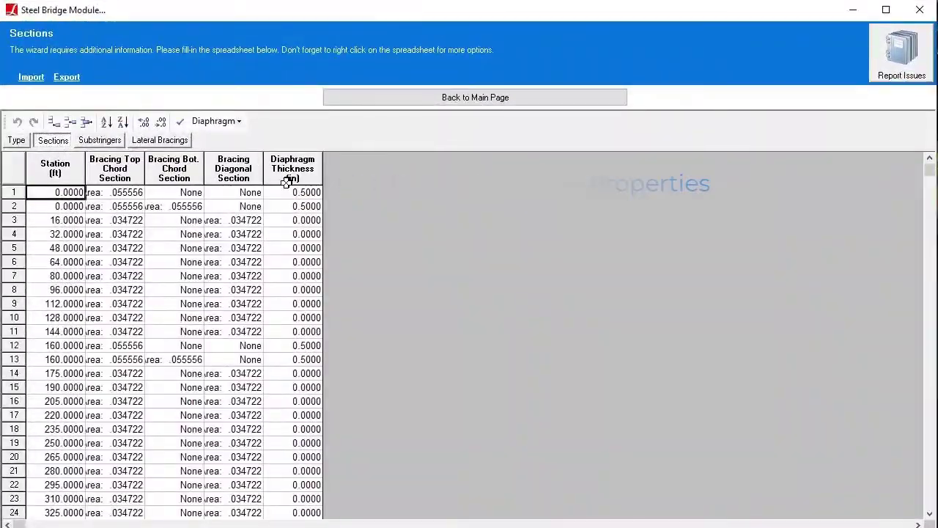
left_click(155, 142)
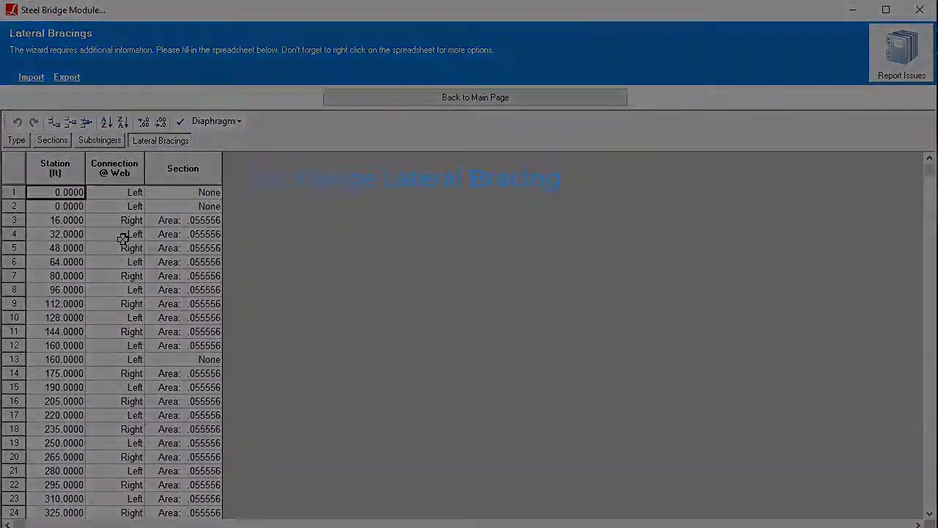
Step: Continue the wizard with Step B, creating the bridge loading data
left_click(830, 345)
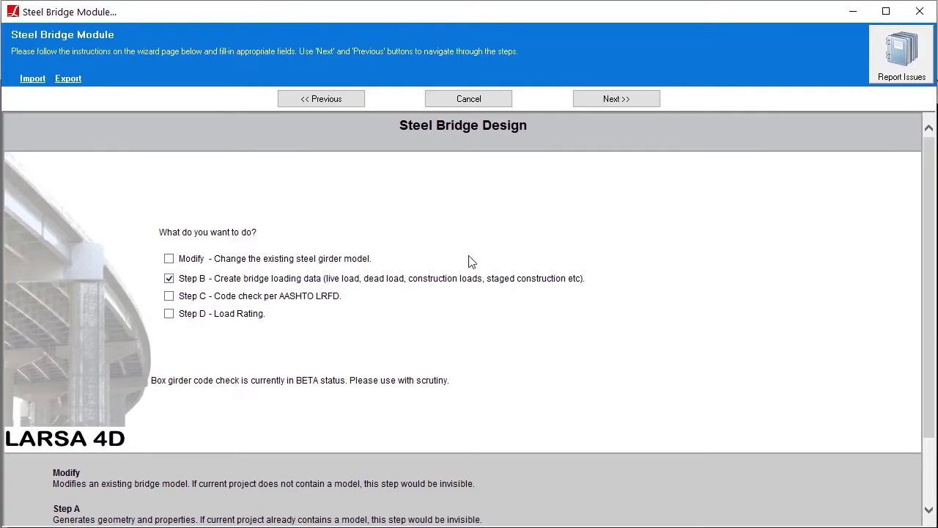
left_click(615, 99)
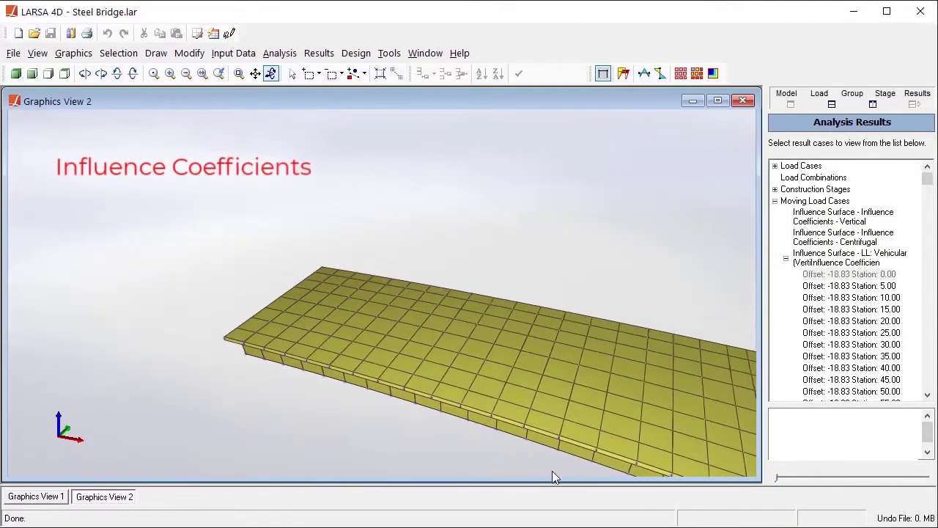
Step: Step through the vehicular influence surface load positions at offset -18.83, starting from station 5.00
left_click(916, 298)
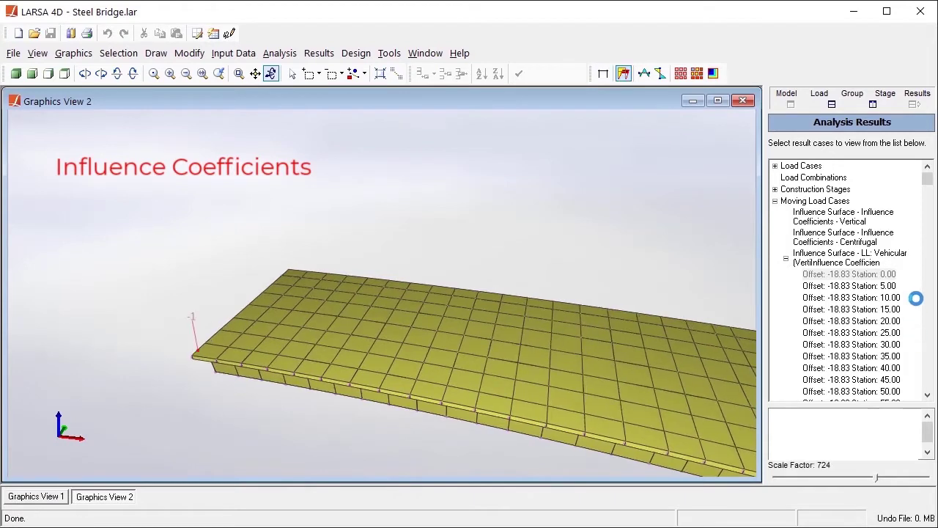
left_click(888, 287)
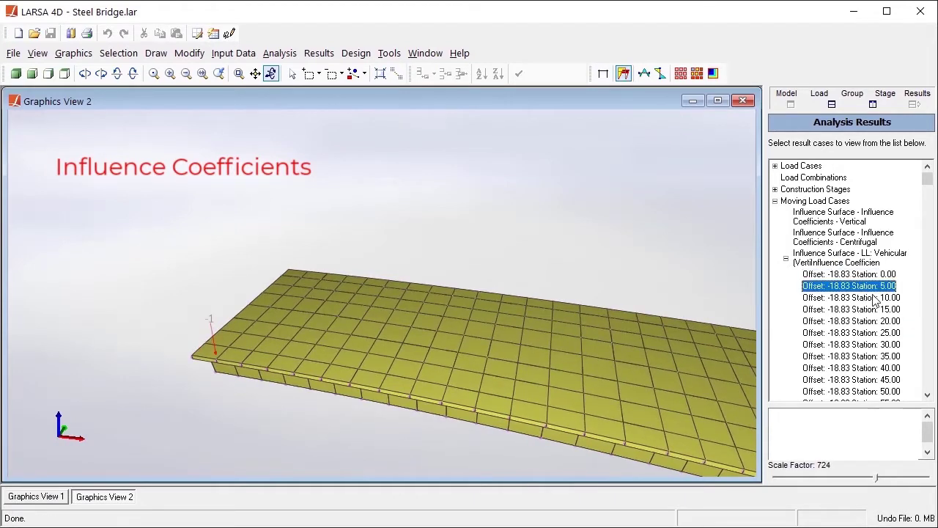
left_click(875, 298)
key("Down")
key("Down")
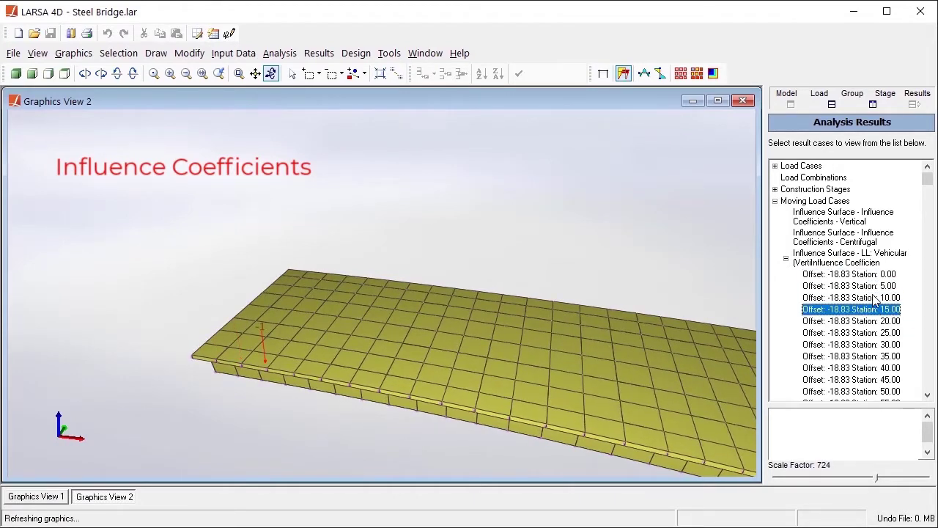
key("Down")
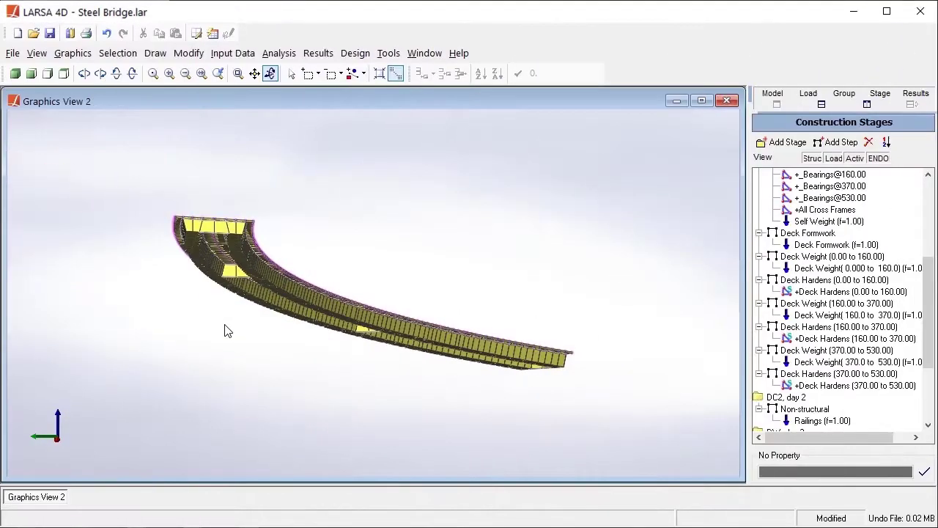
Step: View the deck weight and deck hardening stages in order for the 0–160, 160–370 and 370–530 ft pours
left_click_drag(227, 329, 147, 471)
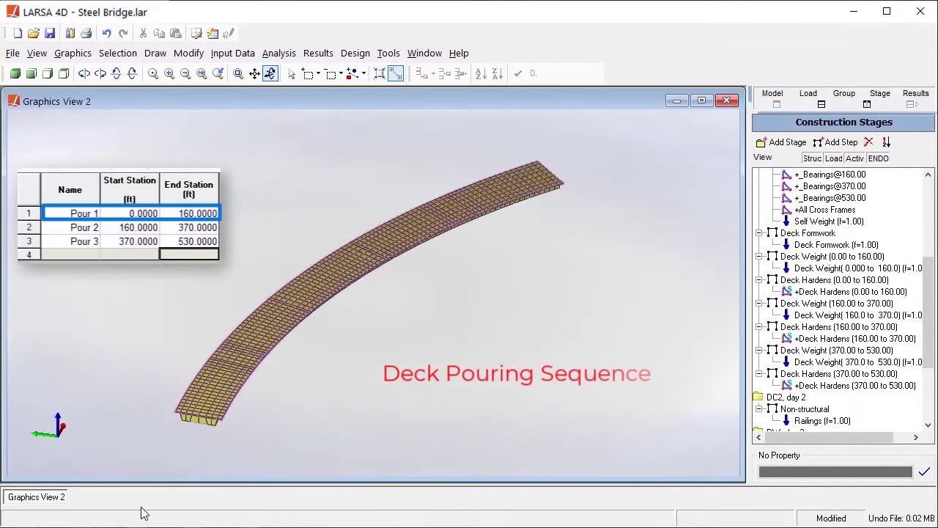
left_click(852, 269)
left_click(855, 292)
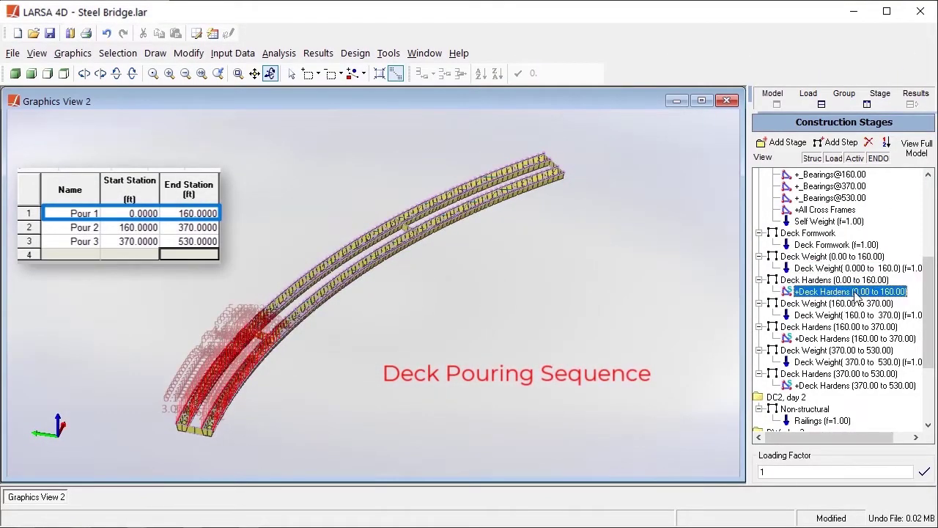
left_click(862, 315)
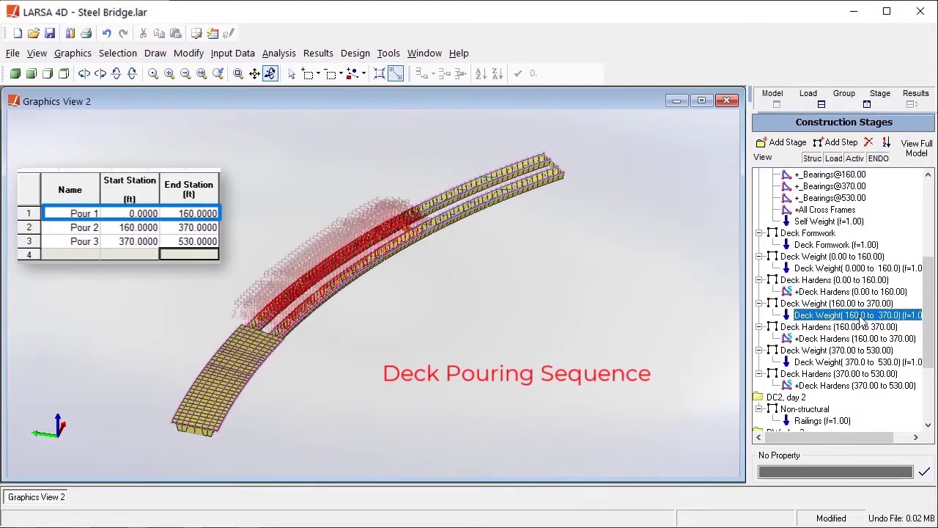
left_click(857, 339)
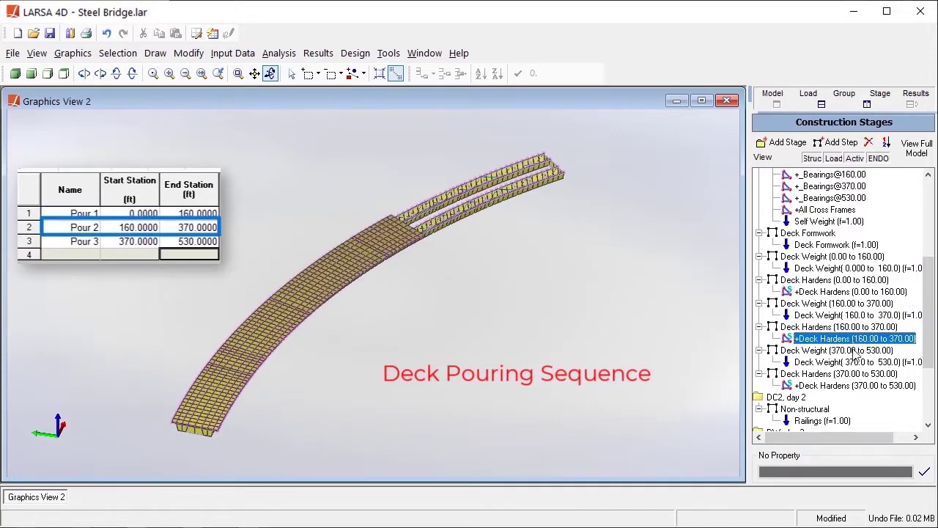
left_click(855, 361)
left_click(852, 386)
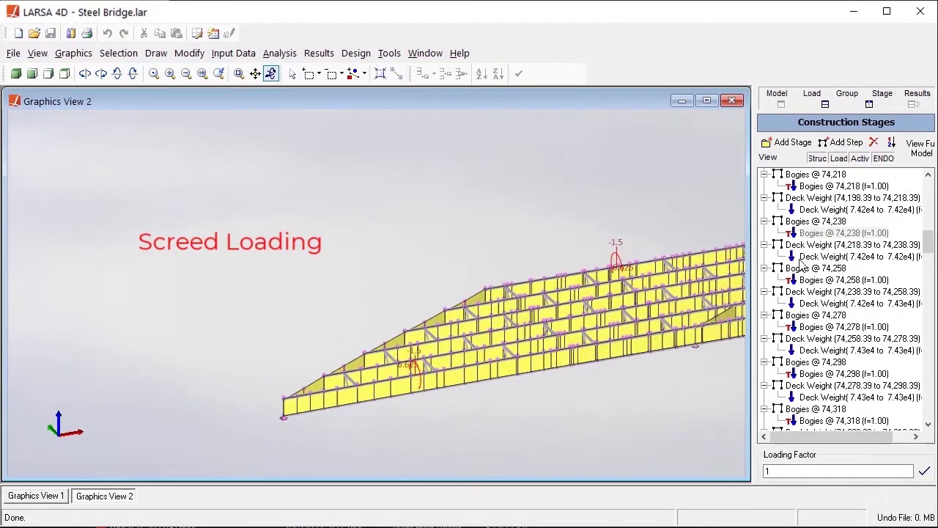
Step: View the screed loading steps in order: deck weight 74,218.39–74,238.39, bogies at 74,258, and deck weight 74,238.39–74,258.39
left_click(812, 256)
left_click(828, 280)
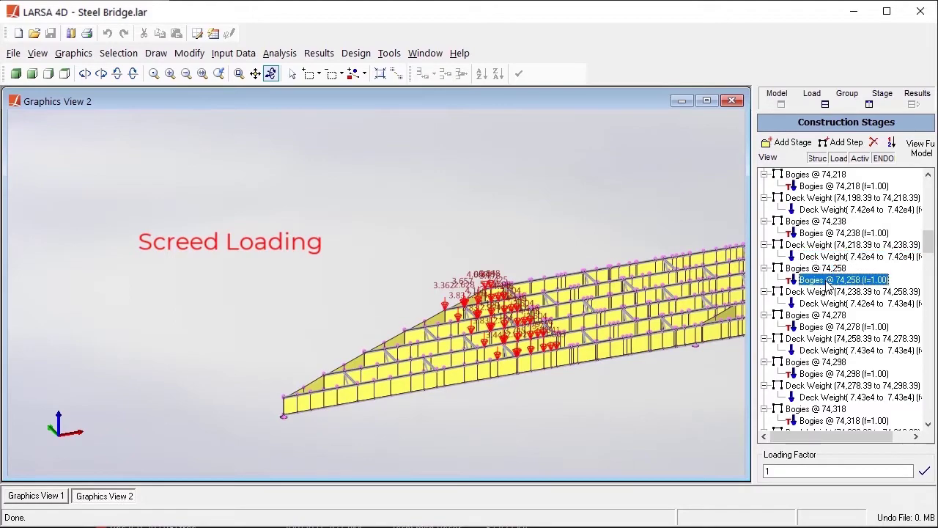
left_click(830, 303)
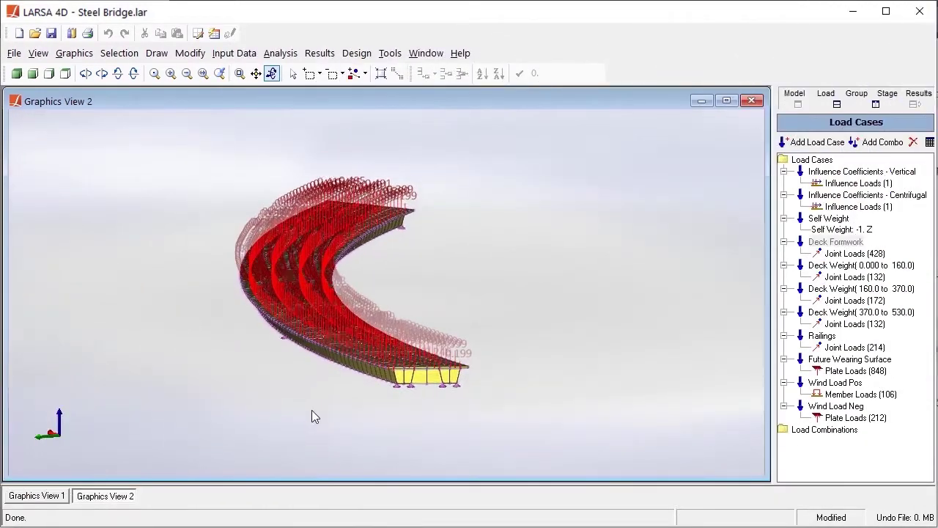
Step: View the deck weight loads of the construction stages for the 0–111, 211–319, 111–211 and 319–419 ft pours
left_click_drag(312, 410, 298, 343)
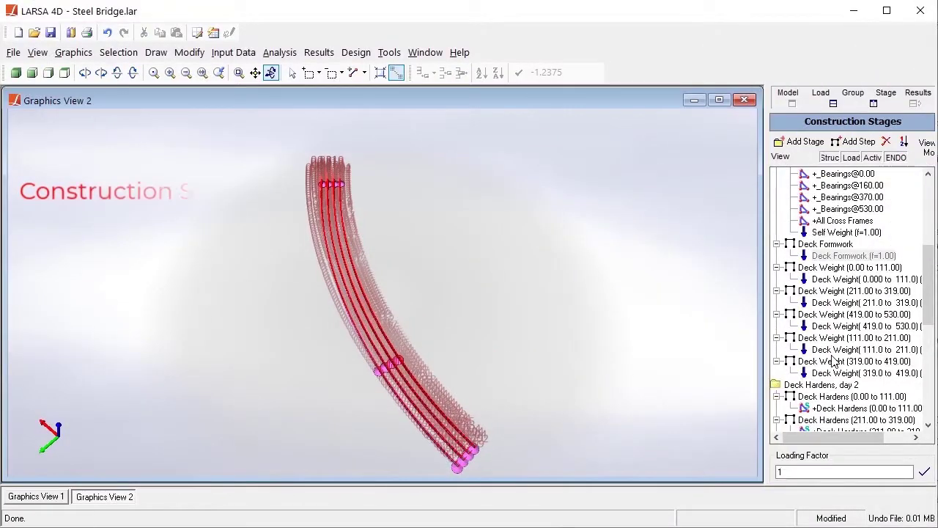
left_click(850, 279)
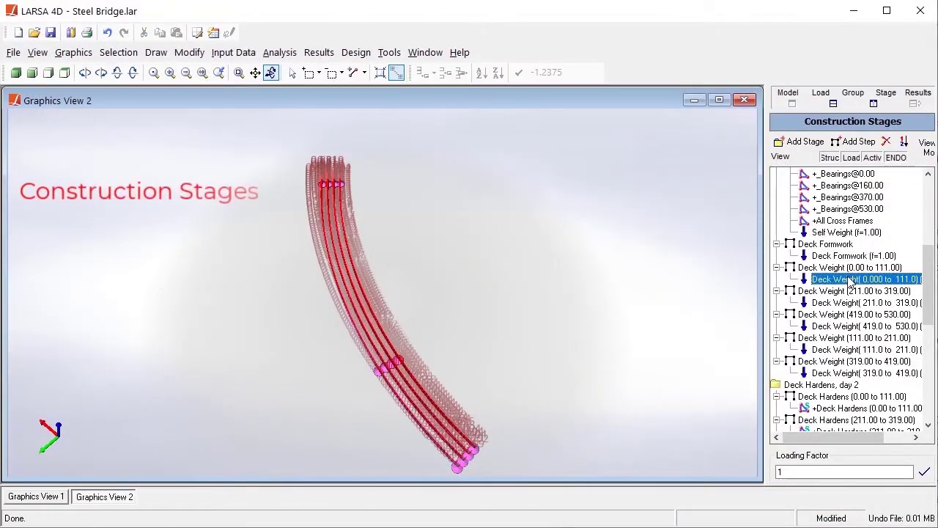
left_click(850, 302)
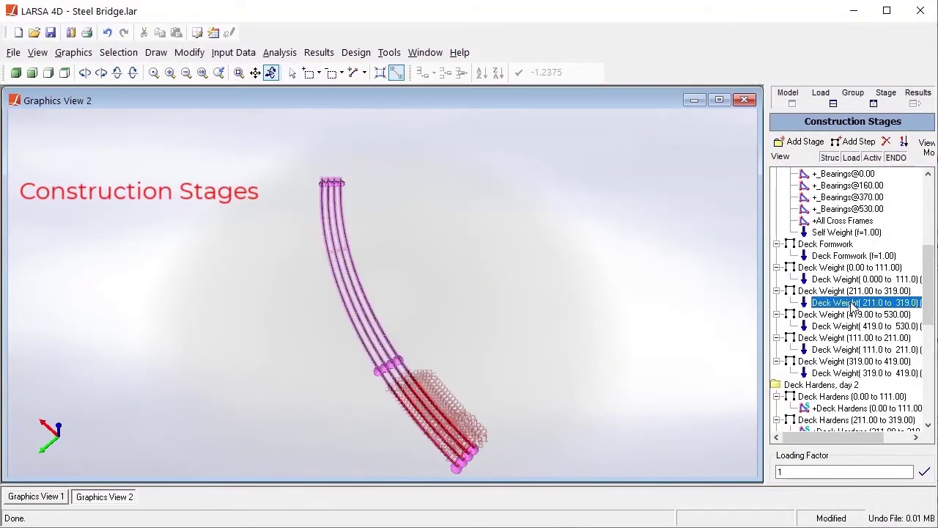
left_click(842, 349)
left_click(846, 373)
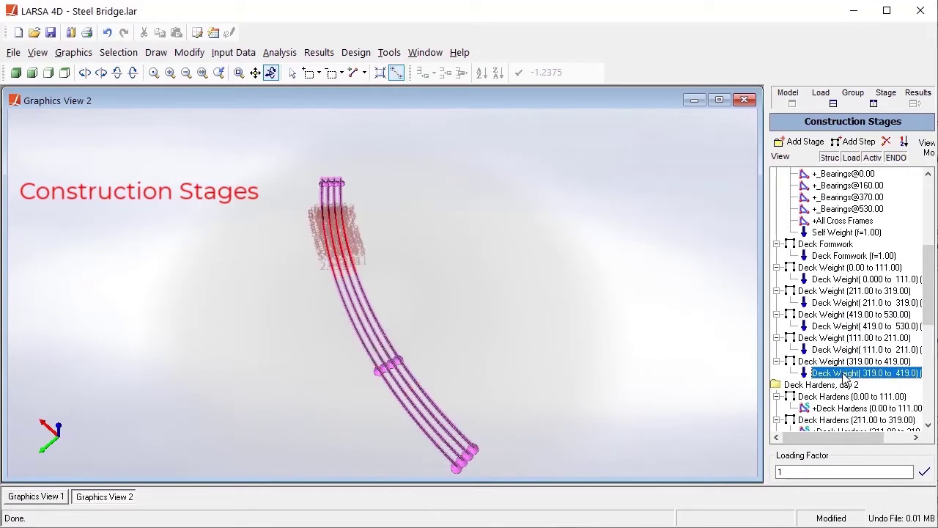
Step: Step through the day 2 deck hardening stages from 0–111, 211–319 and 419–530 to 111–211 and 319–419 ft
scroll(850, 351, "down", 3)
left_click(856, 302)
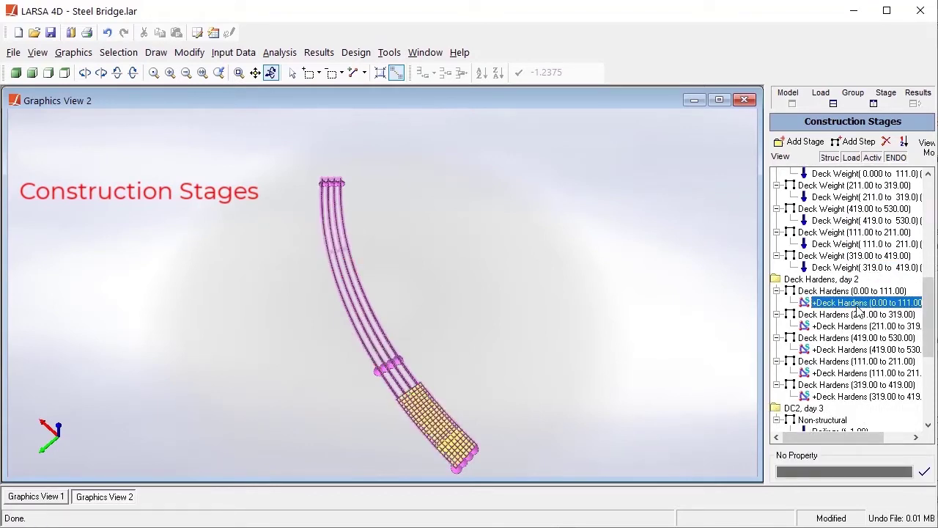
left_click(853, 327)
left_click(843, 351)
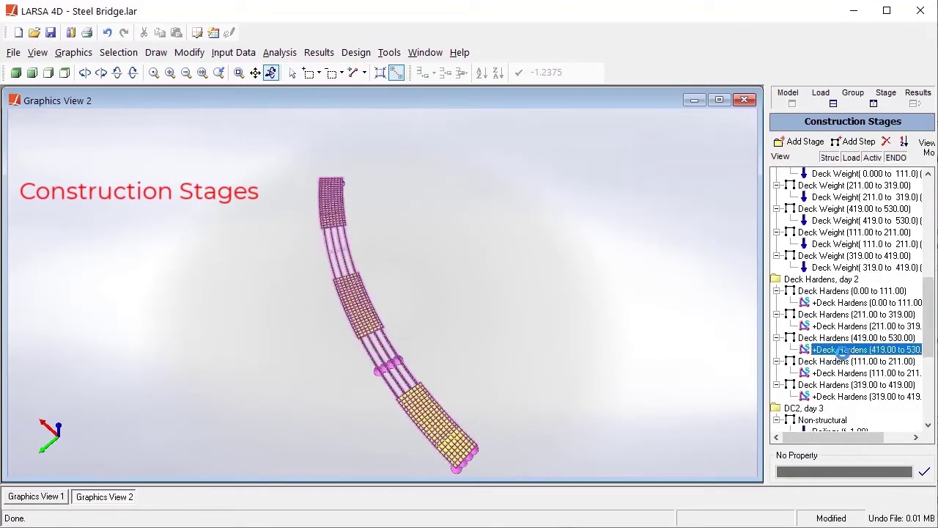
left_click(843, 373)
left_click(843, 397)
Step: View the railings, non-structural sidewalk weight and future wearing surface loads on the completed deck from several angles
left_click_drag(573, 430, 630, 330)
scroll(842, 330, "down", 3)
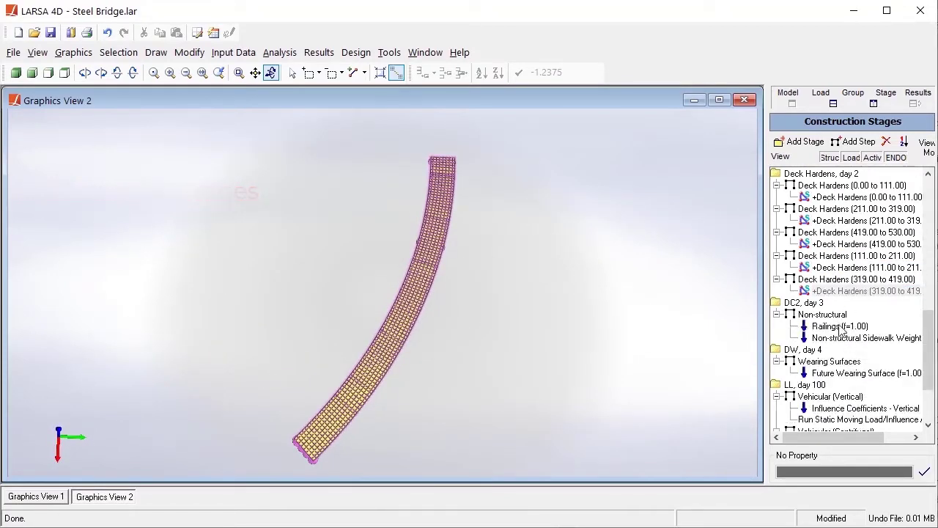
left_click(841, 327)
mouse_move(469, 308)
left_mouse_down()
mouse_move(436, 323)
mouse_move(439, 180)
left_mouse_up()
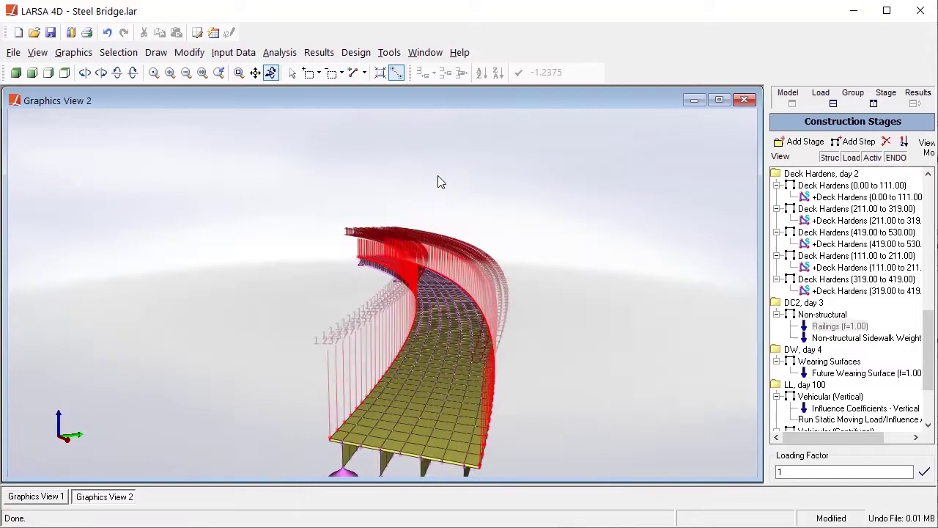
left_click(859, 339)
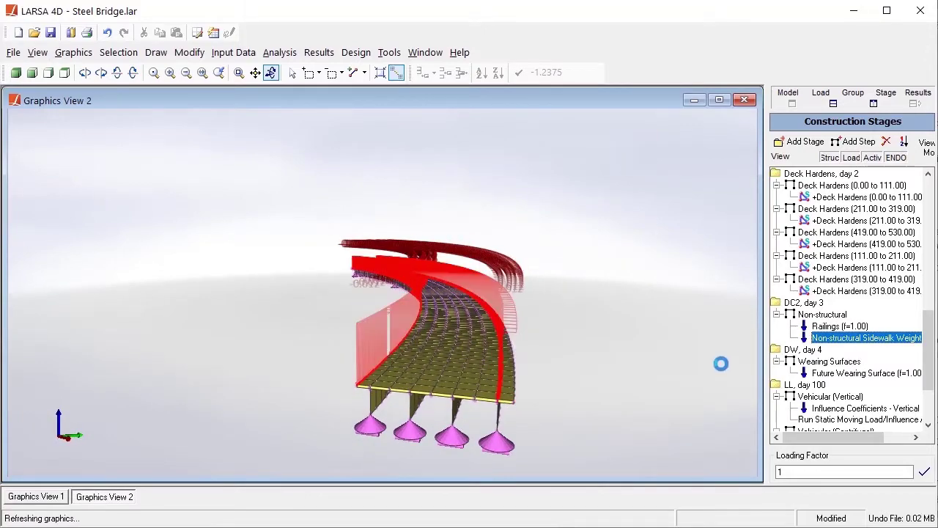
left_click_drag(720, 362, 224, 318)
left_click(805, 375)
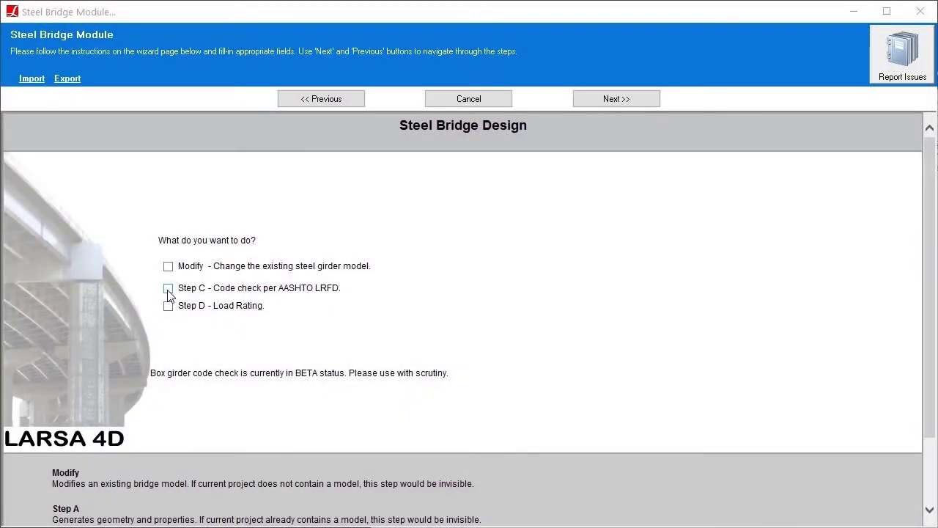
Step: Start the Step C code check with AASHTO LRFD Bridge Design Specifications, 7th Edition, and open the code check locations
left_click(168, 288)
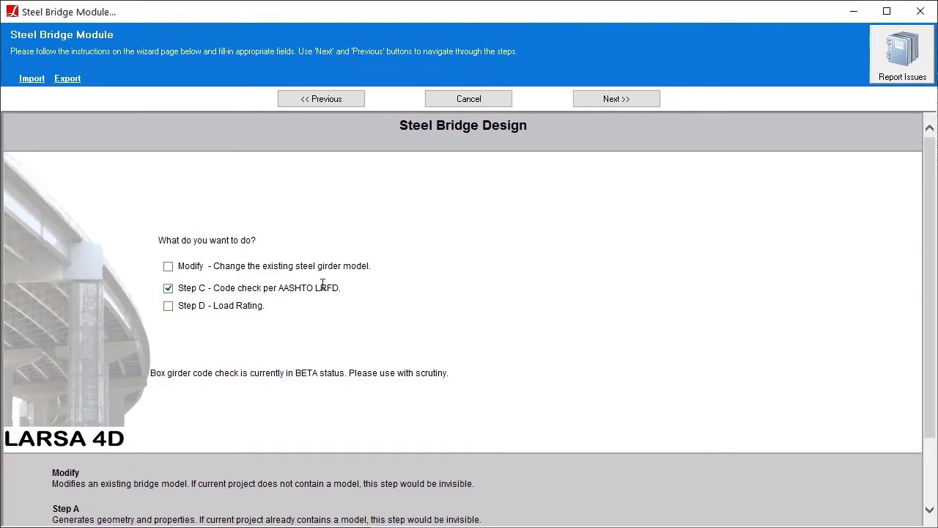
left_click(646, 104)
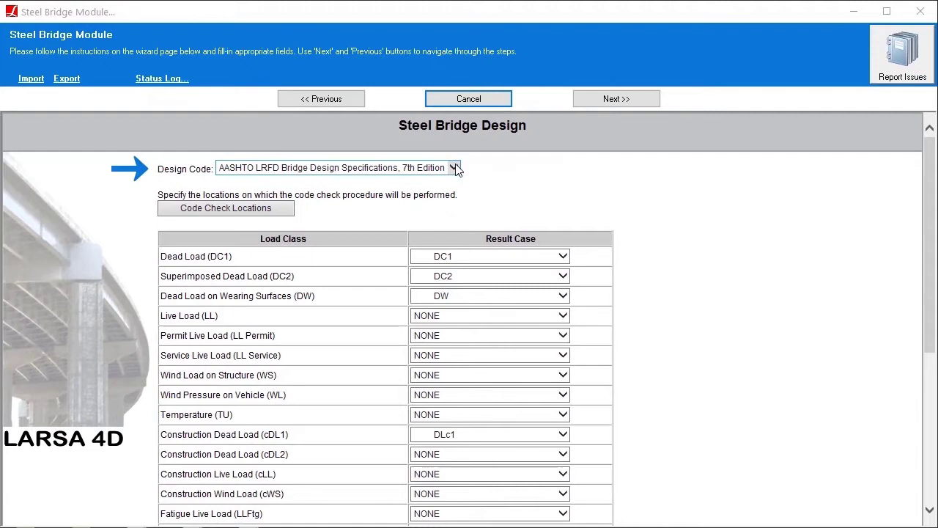
left_click(454, 168)
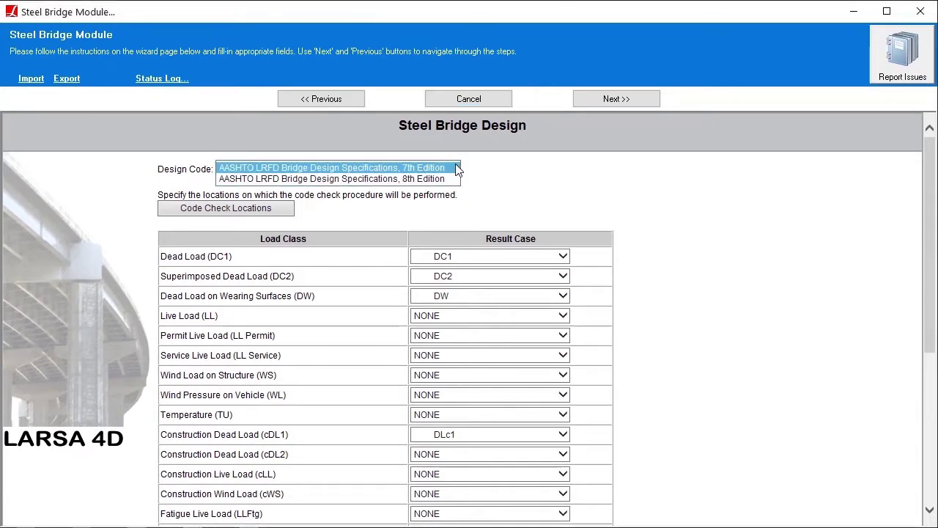
left_click(455, 167)
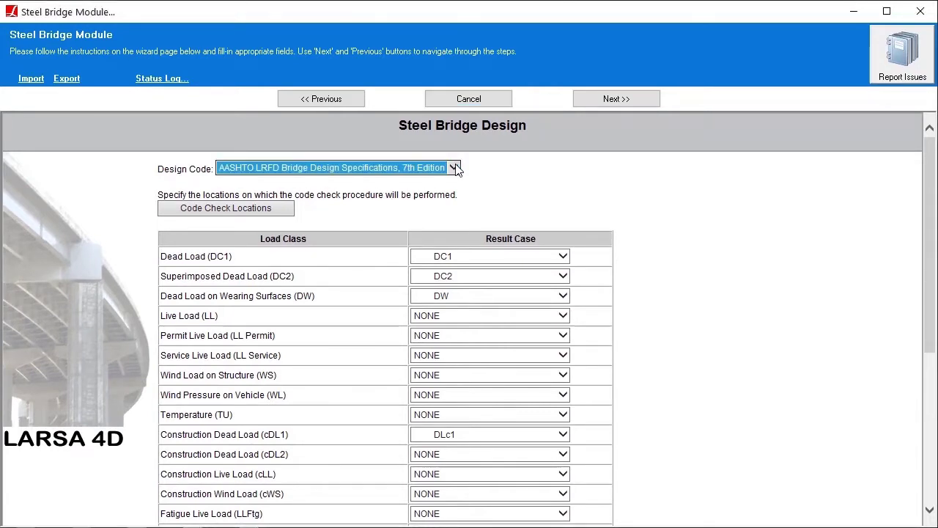
left_click(582, 208)
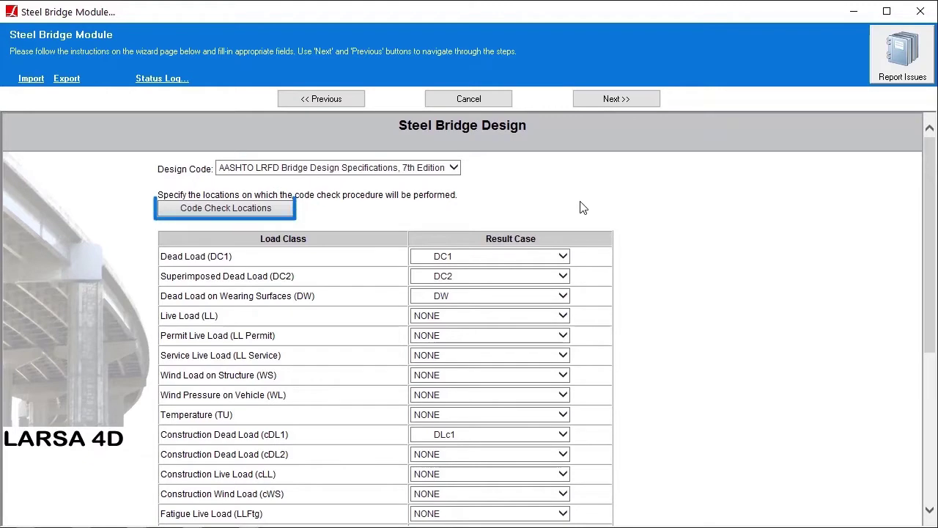
left_click(209, 209)
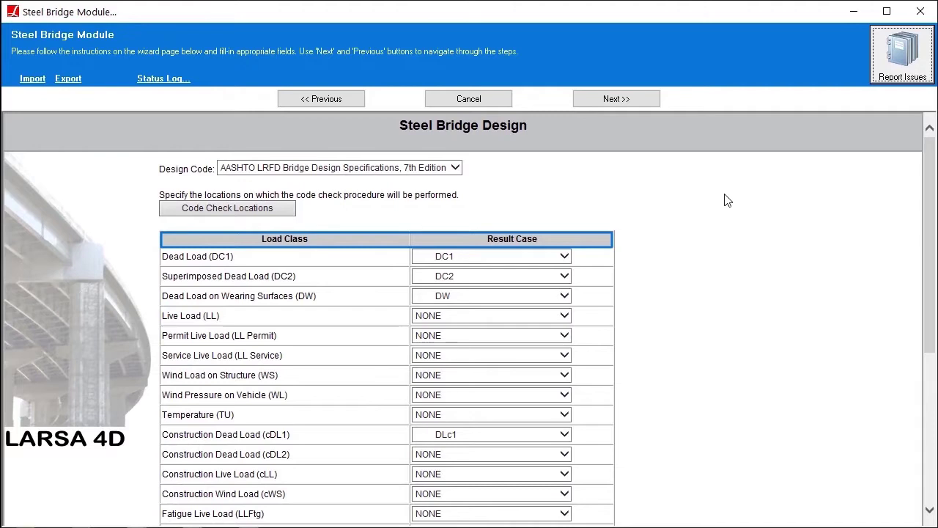
Step: Assign the user-created result case TU to the Temperature load class
scroll(727, 200, "down", 3)
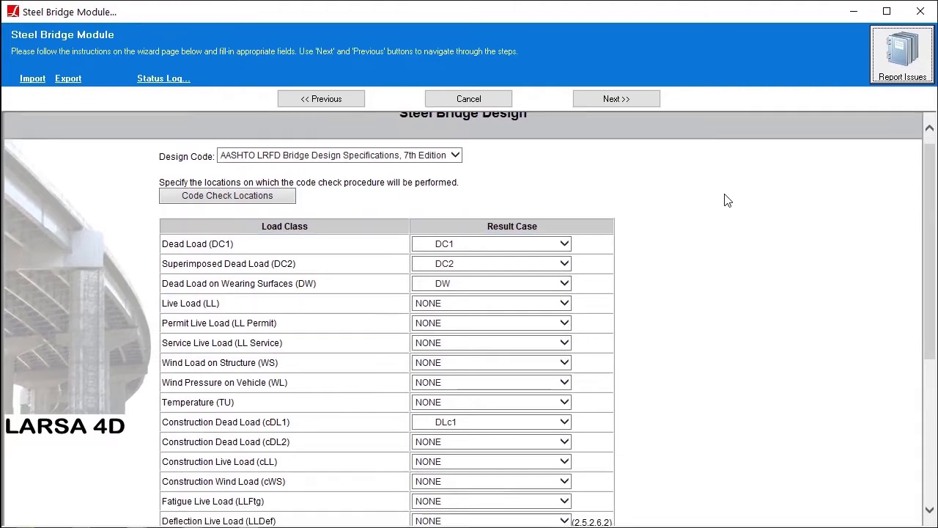
scroll(727, 200, "down", 3)
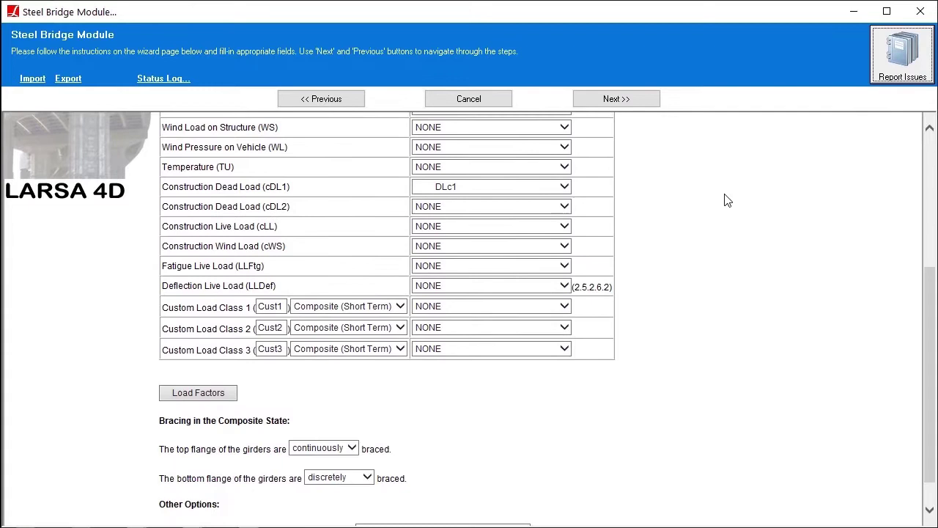
left_click(564, 167)
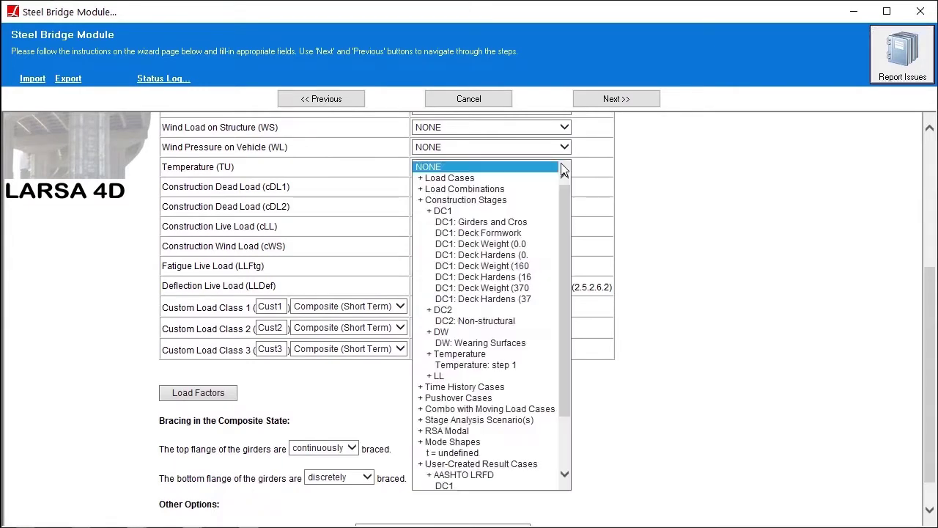
scroll(553, 443, "down", 2)
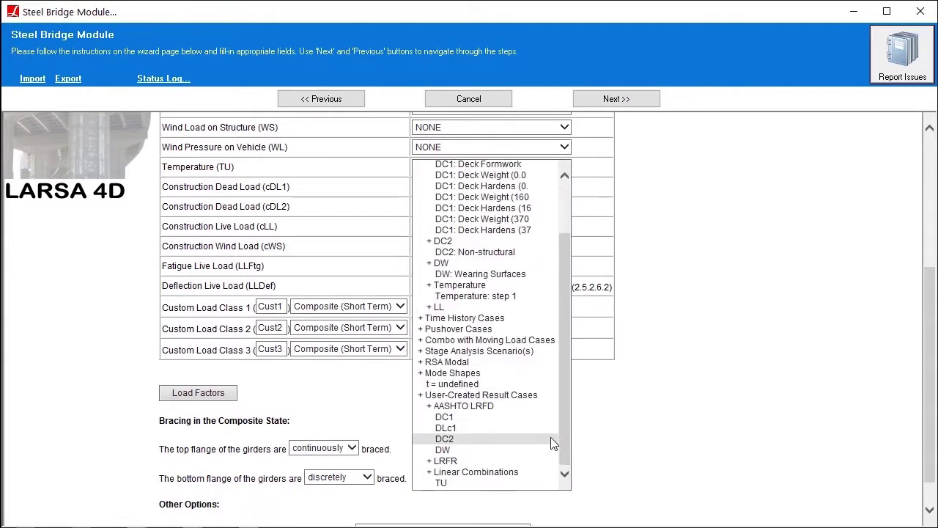
left_click(445, 484)
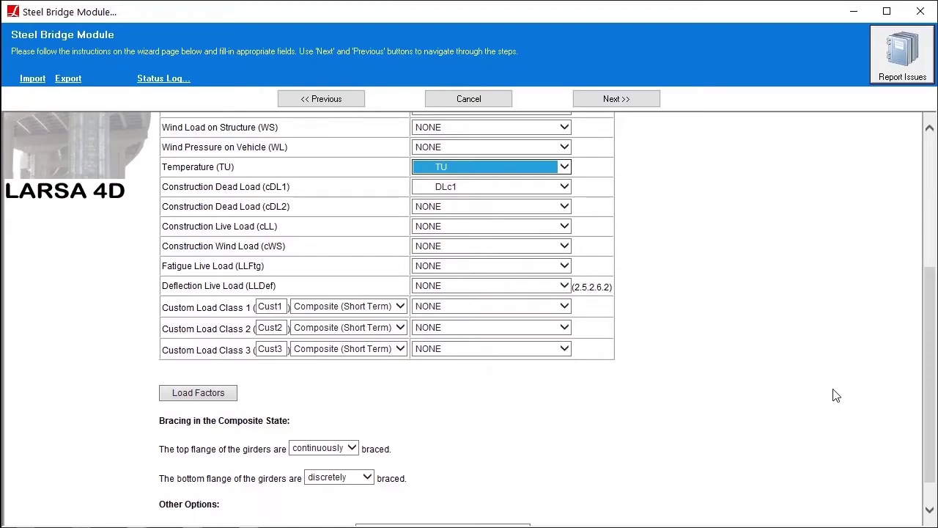
left_click(836, 395)
Step: Review the load factors of the combinations and continue the wizard with the code check
left_click(219, 395)
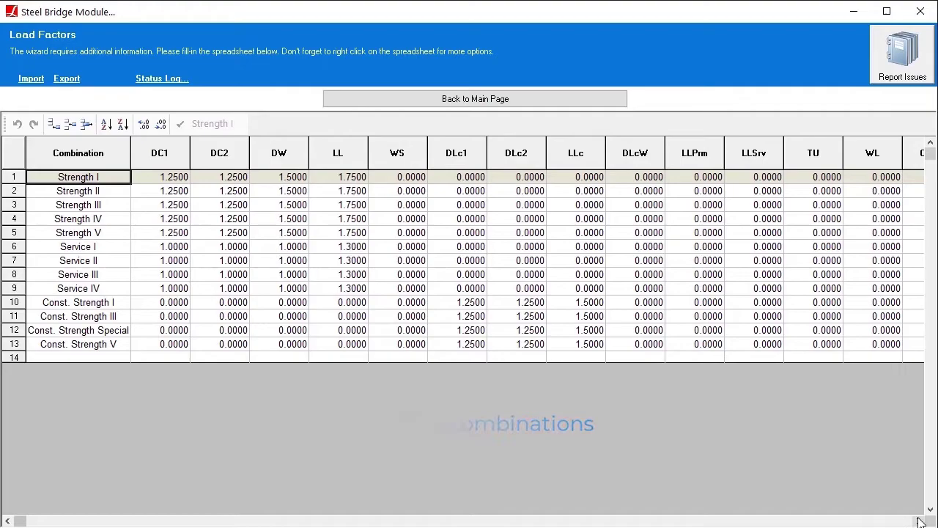
left_click(615, 99)
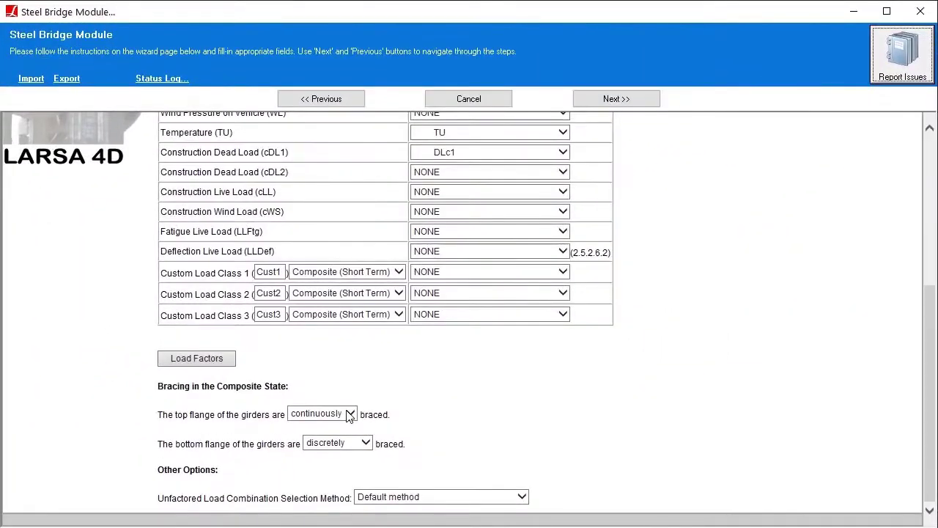
left_click(630, 99)
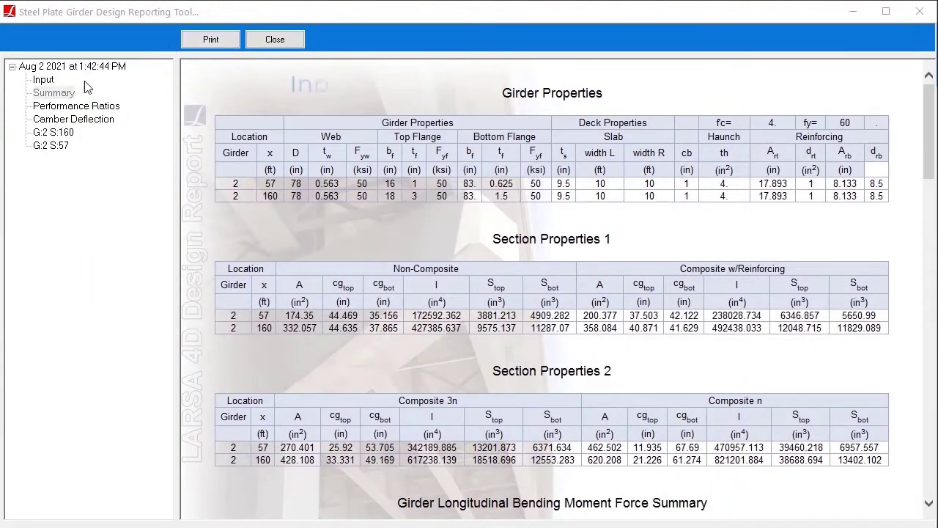
Step: Review the design report's input, summary, performance ratios and camber deflection sections
left_click(46, 80)
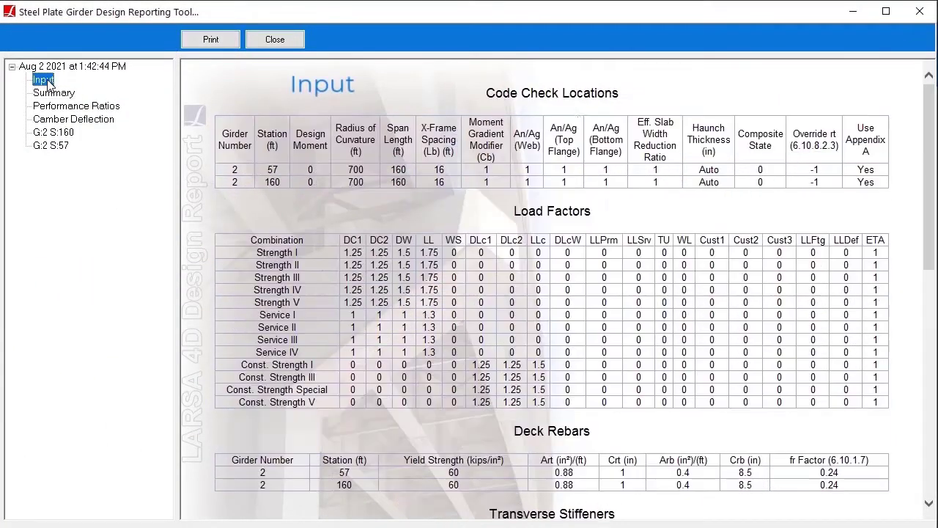
scroll(759, 148, "down", 10)
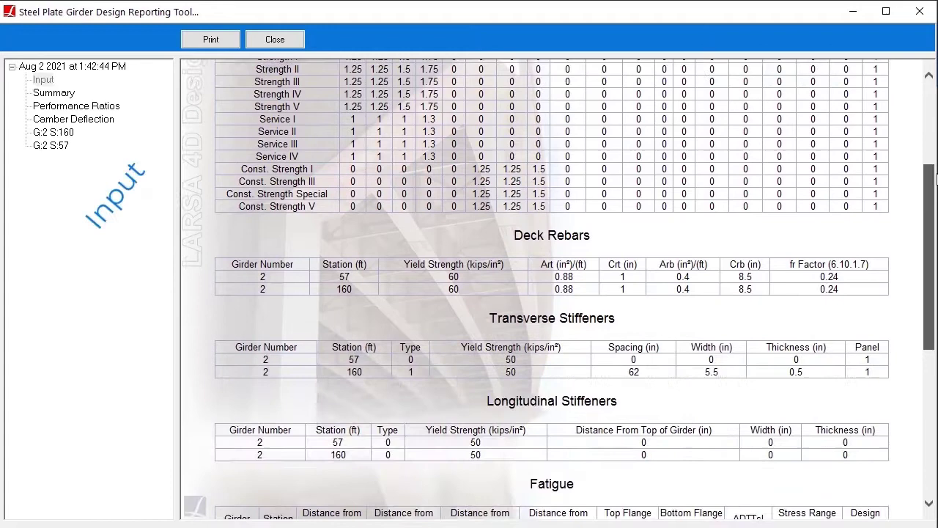
scroll(535, 289, "down", 2)
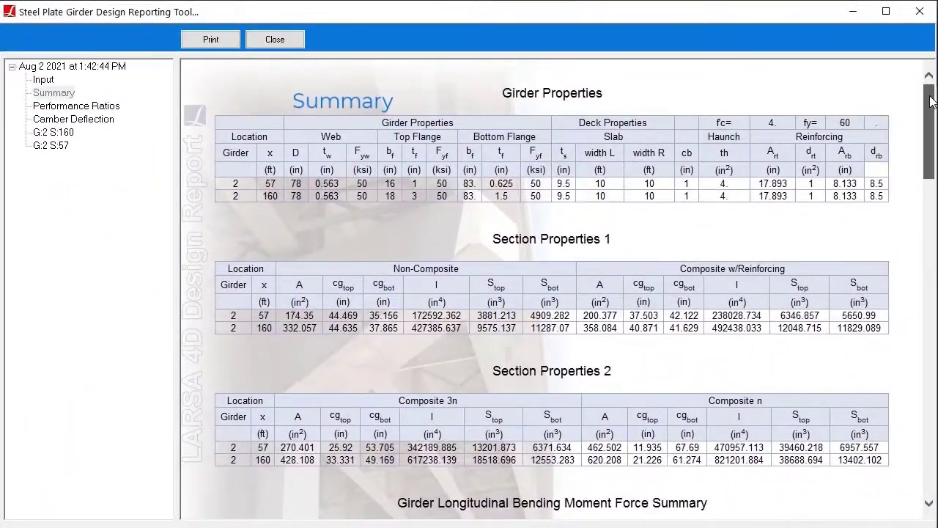
left_click_drag(930, 101, 927, 267)
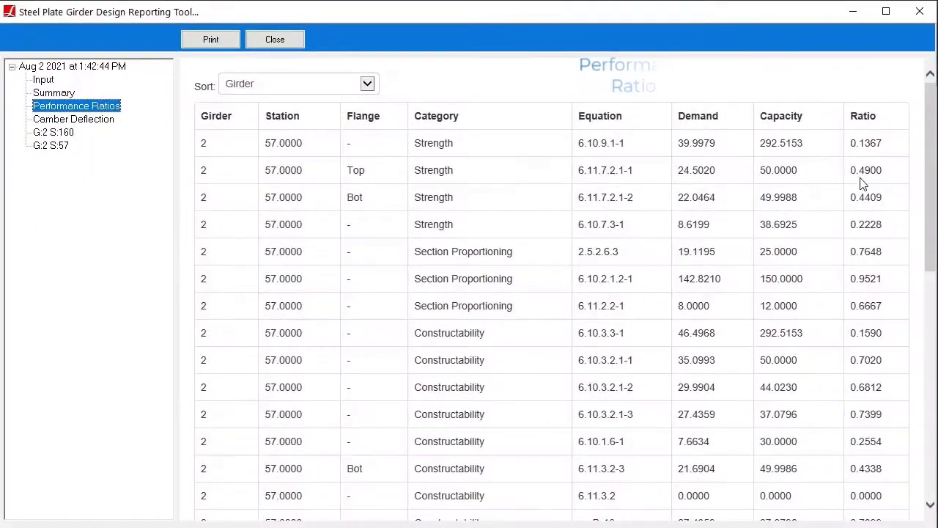
left_click_drag(929, 108, 929, 324)
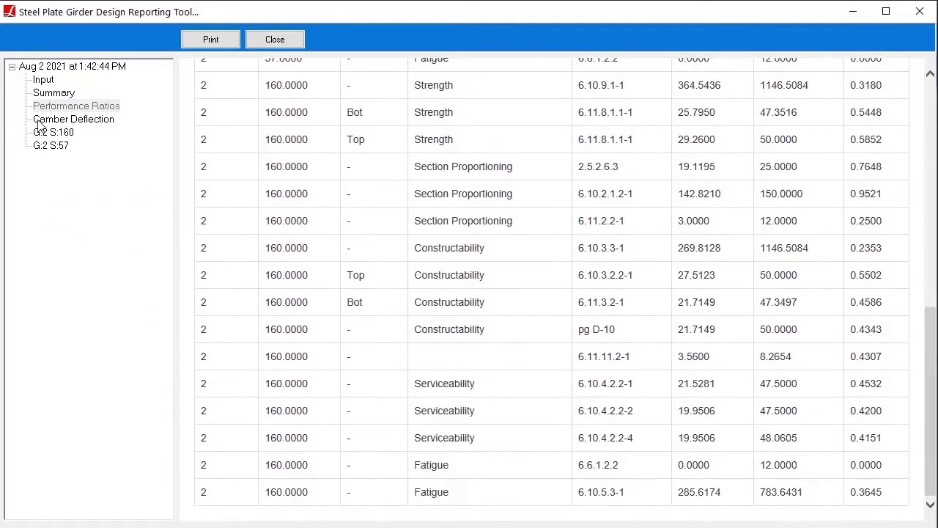
left_click(39, 122)
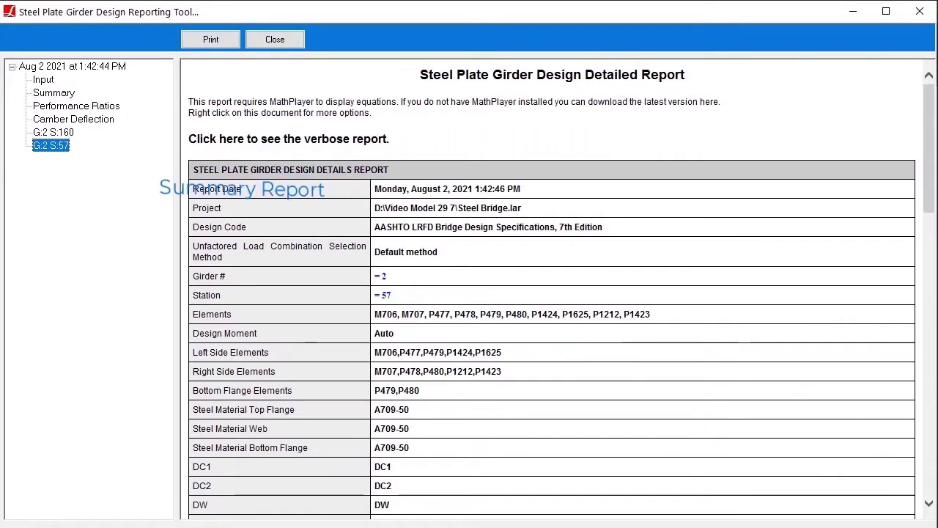
Step: Read the summary report for girder 2 at station 57 and the verbose report for girder 2 at station 160
scroll(930, 186, "down", 3)
left_click_drag(931, 186, 931, 259)
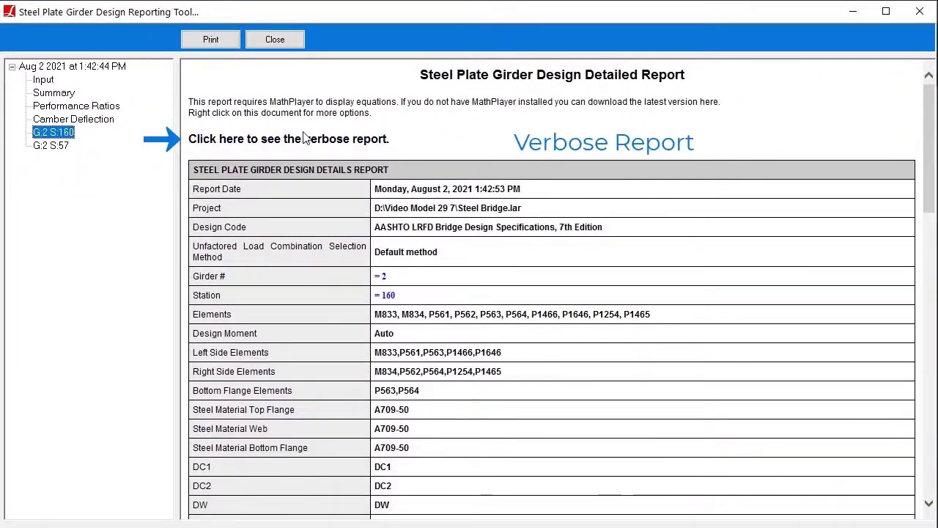
left_click(308, 139)
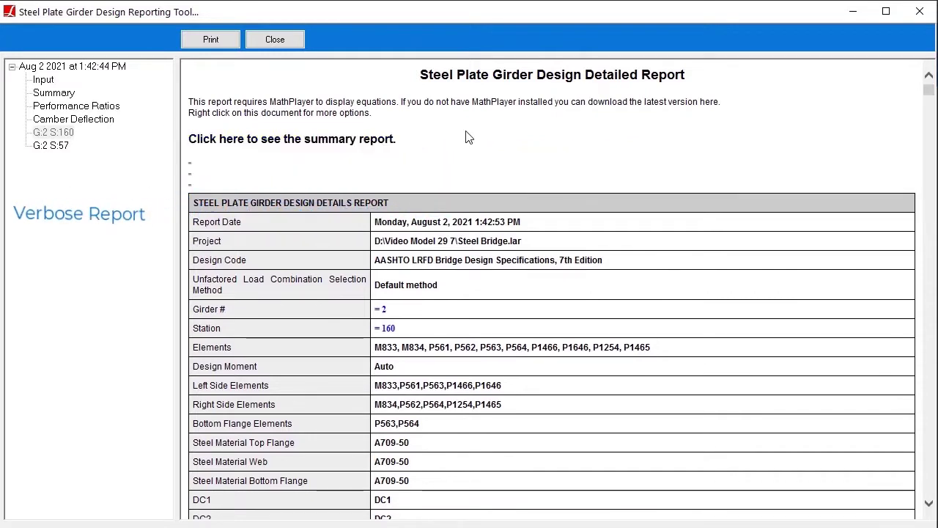
left_click_drag(929, 95, 929, 239)
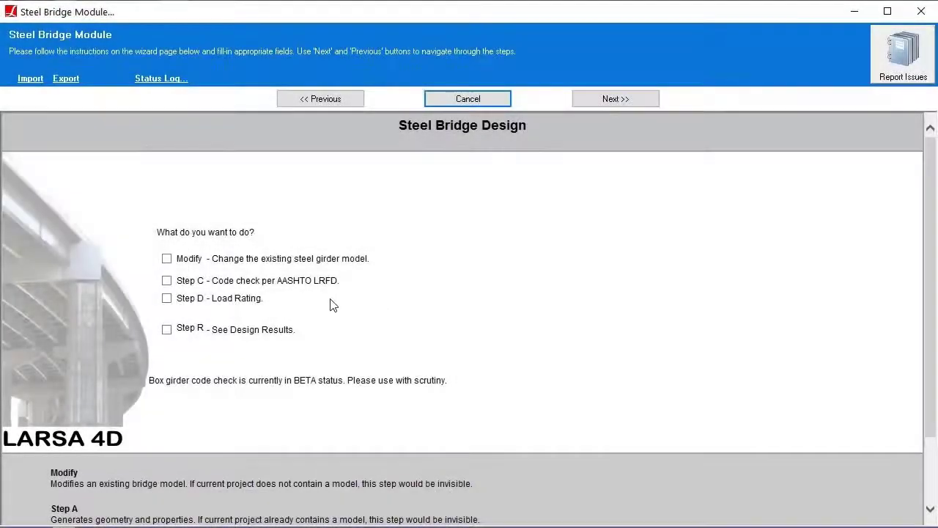
Step: Continue to the load rating setup and set the design code to AASHTO LRFD Bridge Design Specifications, 8th Edition
left_click(607, 99)
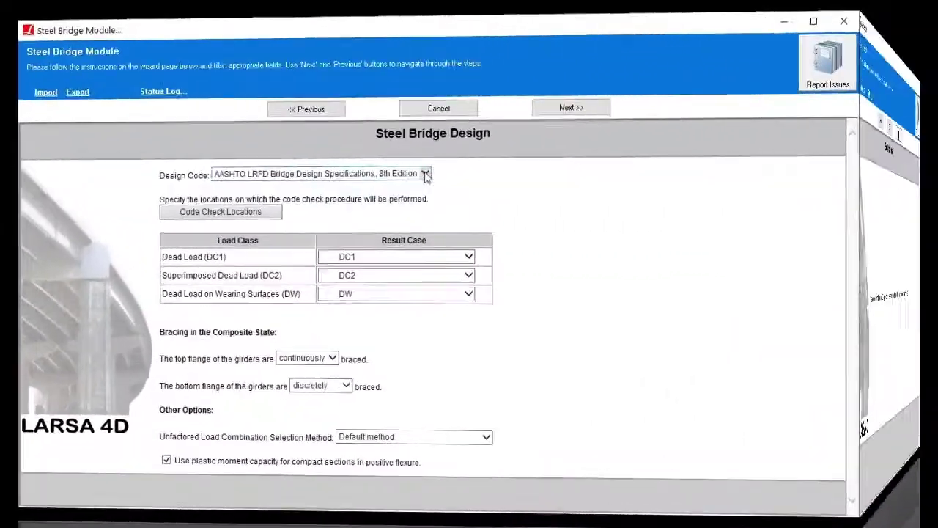
left_click(453, 170)
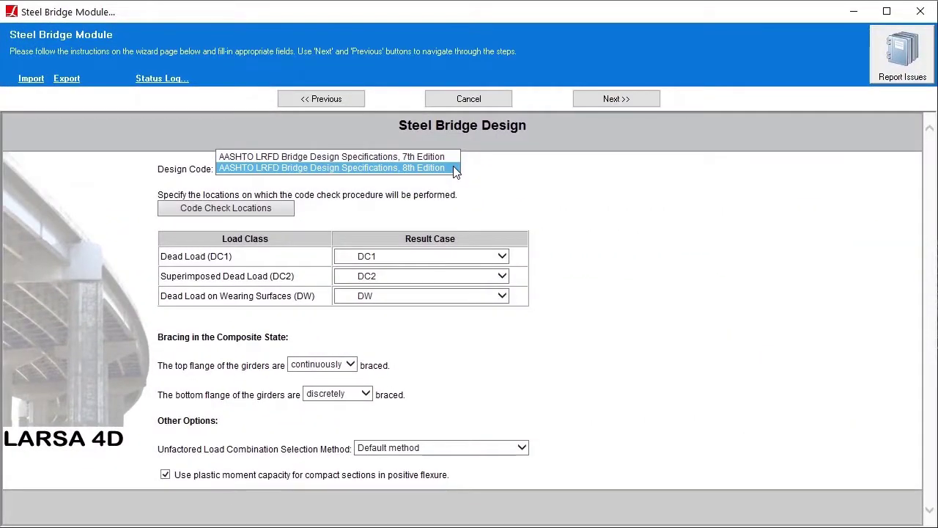
left_click(410, 167)
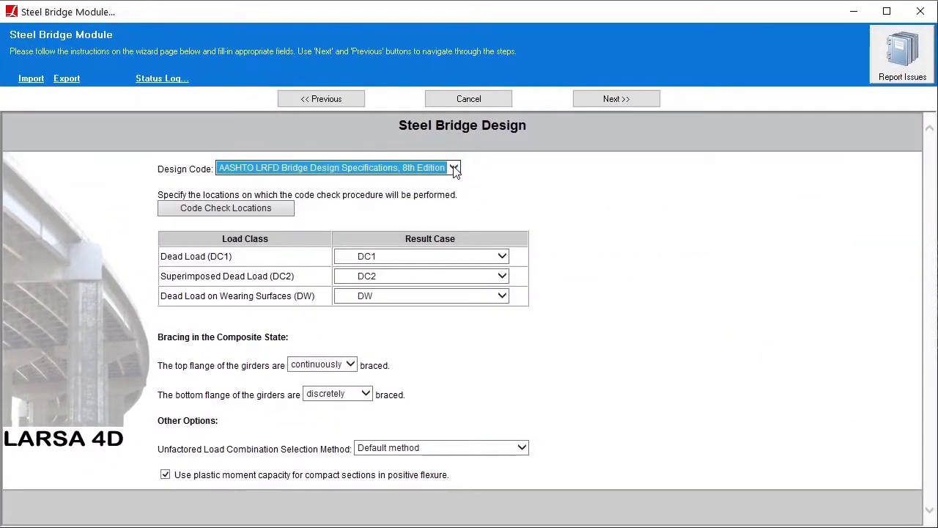
Step: Check the code check locations and assign the user-created result case DC1 to the Dead Load (DC1) class
left_click(241, 213)
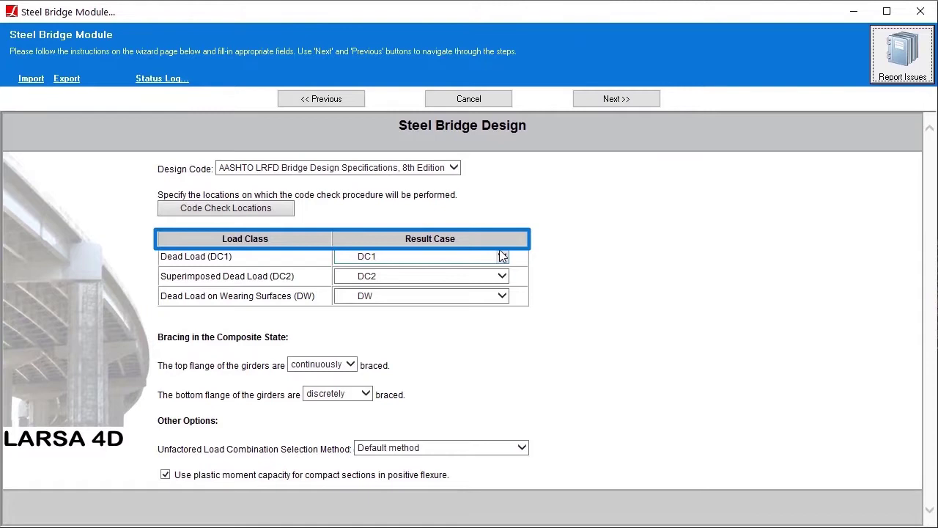
left_click(482, 256)
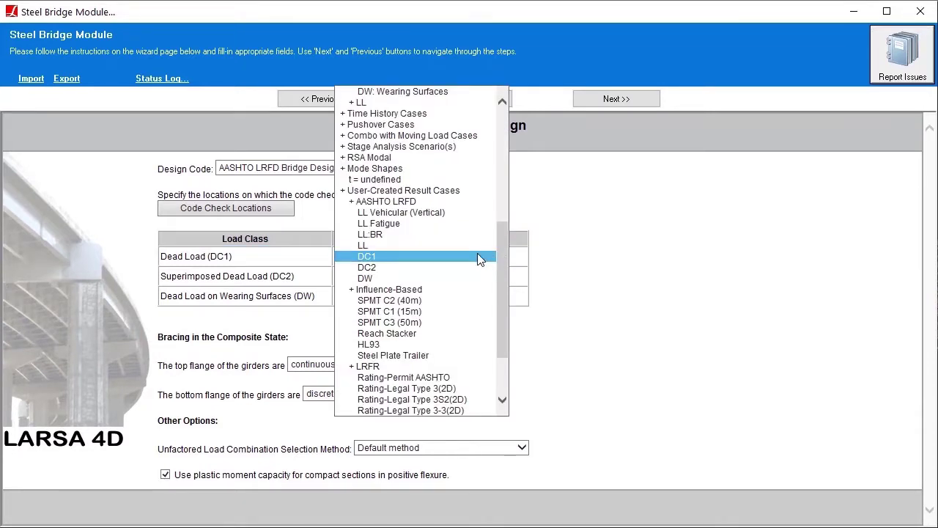
left_click(476, 256)
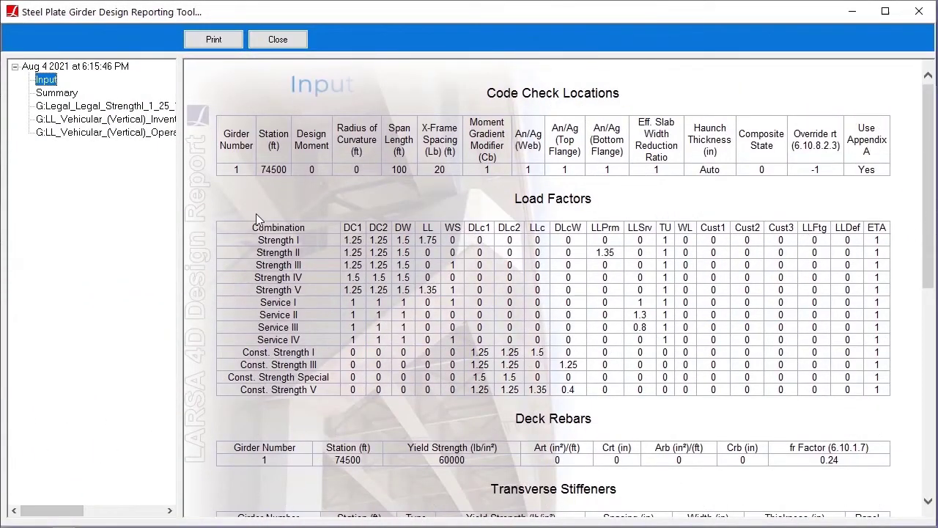
Step: Review the load rating report's input and summary sections, plus the summary and verbose reports of the Legal Strength I rating
scroll(818, 193, "down", 10)
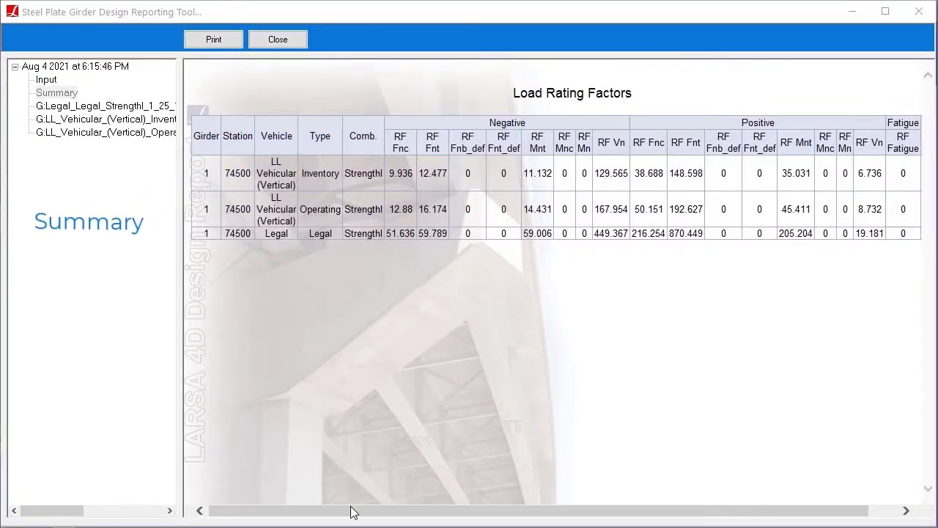
left_click_drag(352, 512, 389, 517)
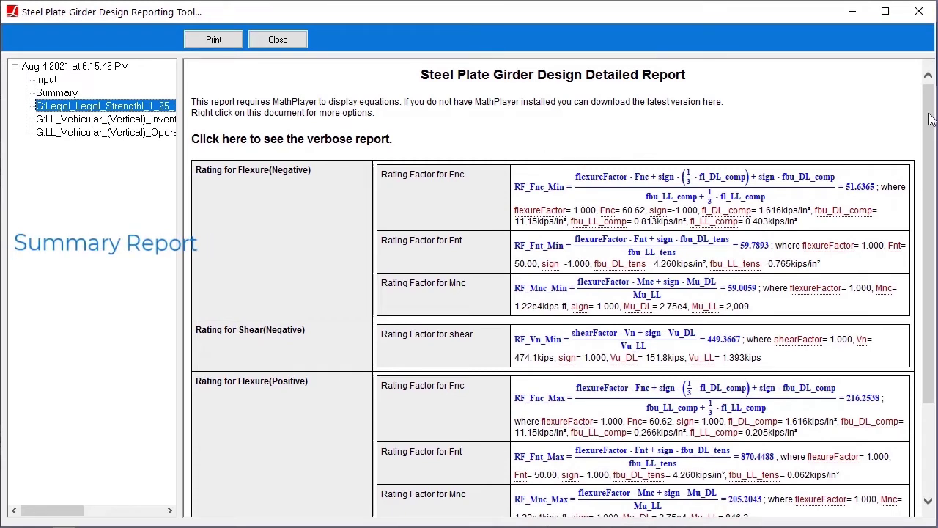
left_click_drag(929, 119, 932, 208)
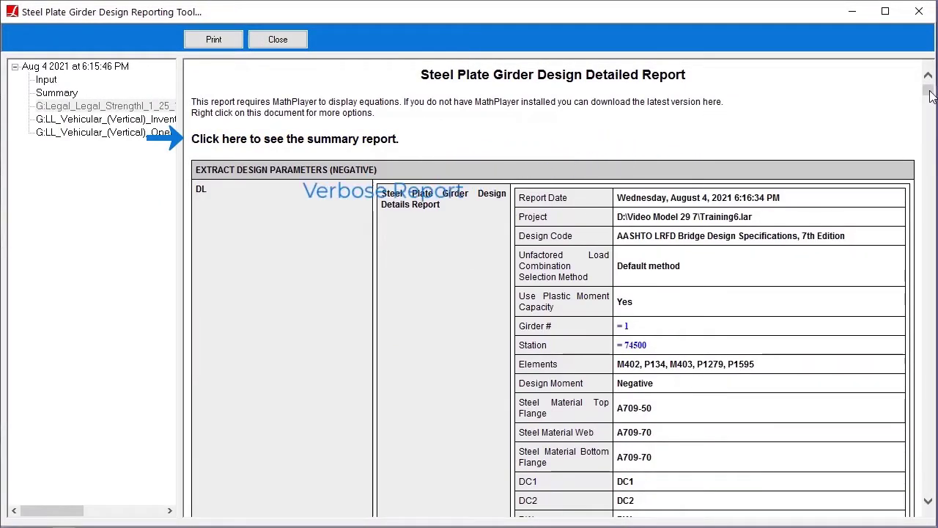
left_click_drag(930, 95, 929, 150)
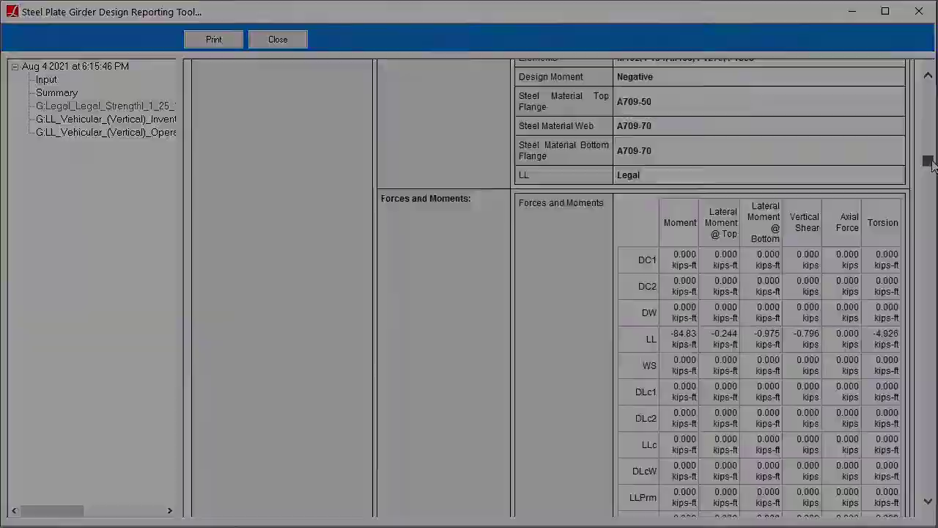